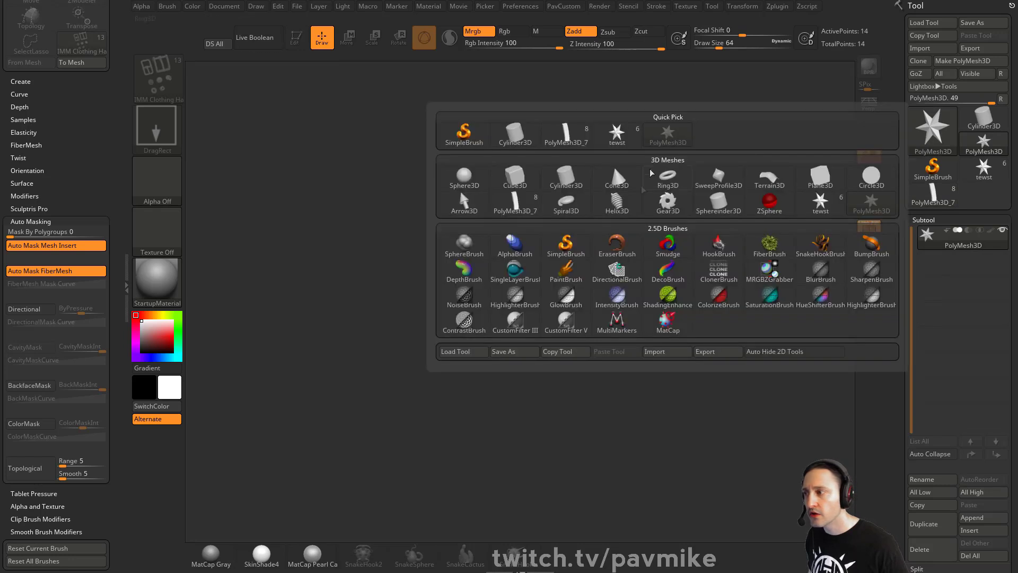
Start editing a Plane3D primitive and convert it to a PolyMesh3D
click(821, 179)
click(295, 38)
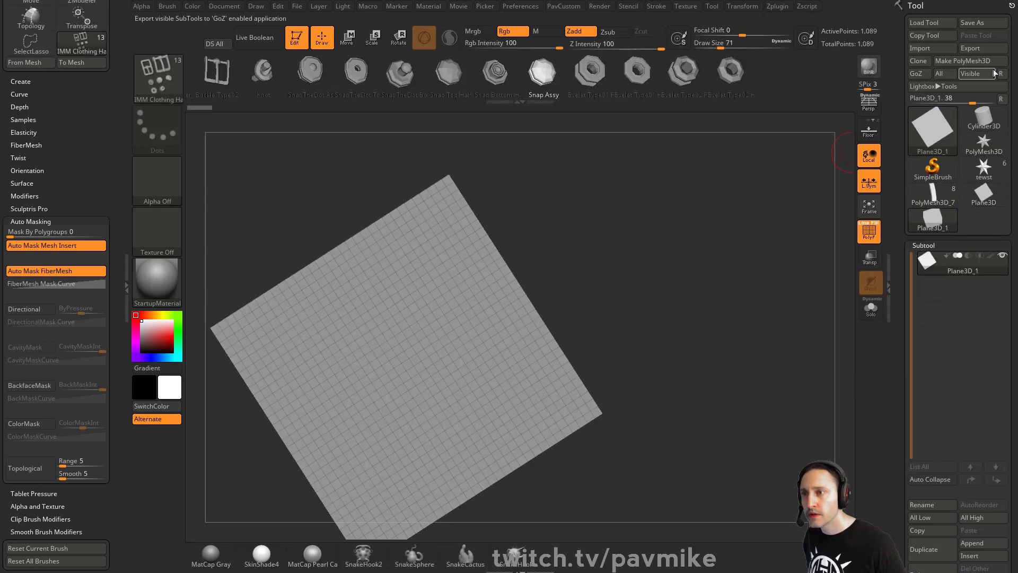
Load the IMM Bricks brush from the Lightbox brush library and set its draw size to 136
key(comma)
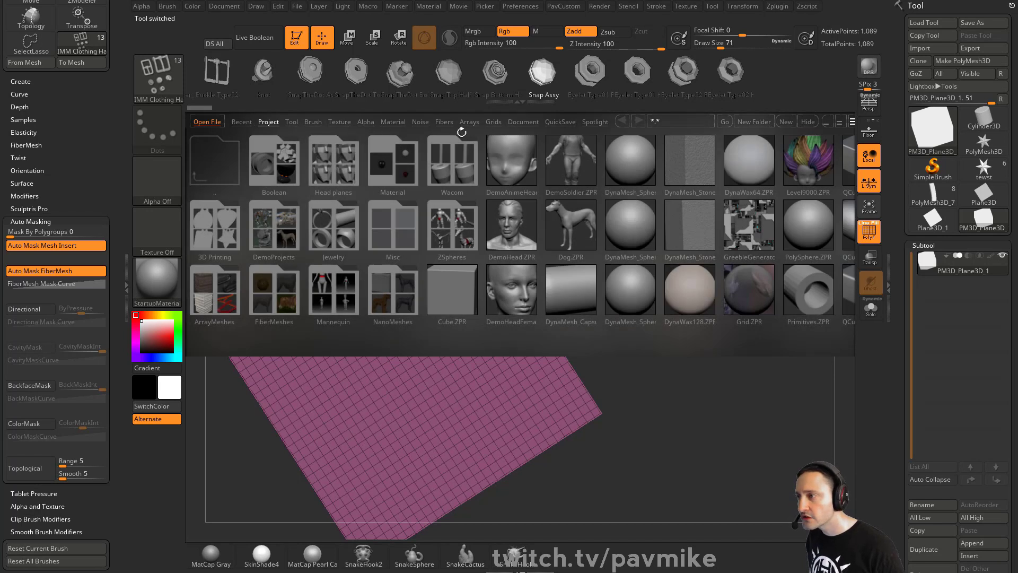
click(321, 123)
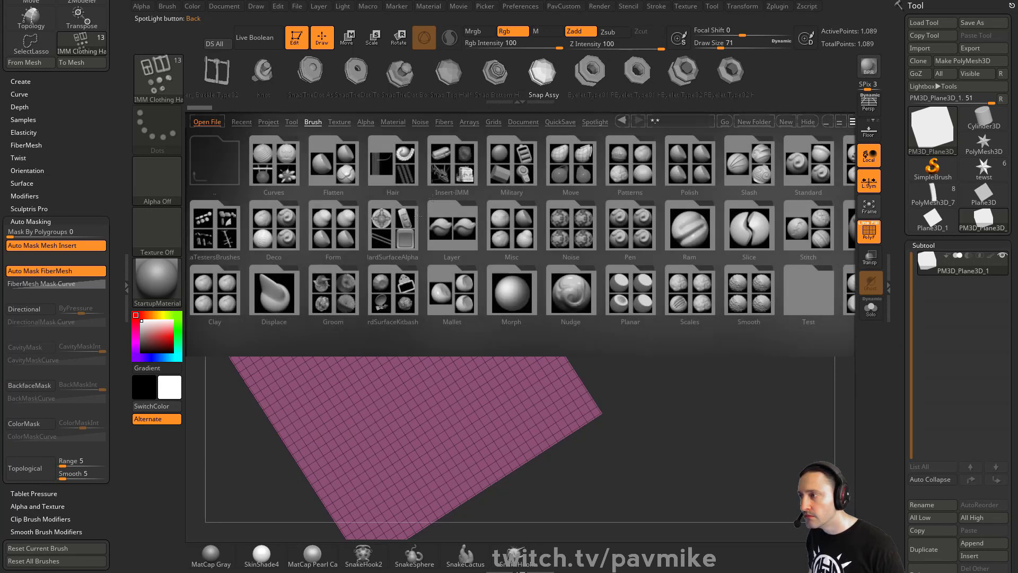
double_click(433, 199)
double_click(222, 237)
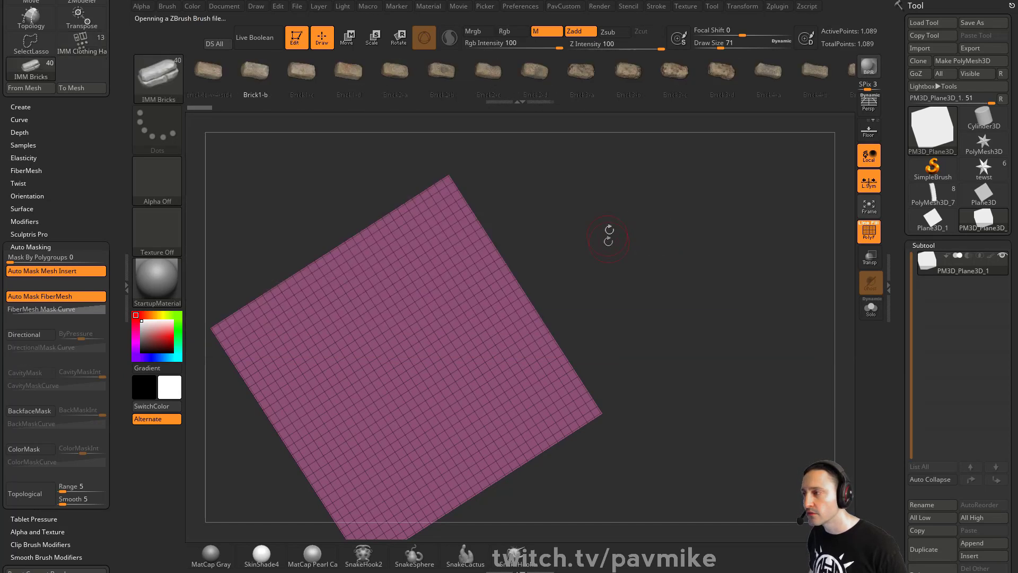
mouse_move(619, 249)
alt+mouse_down()
mouse_move(711, 239)
mouse_move(715, 188)
mouse_move(522, 266)
alt+mouse_up()
key(s)
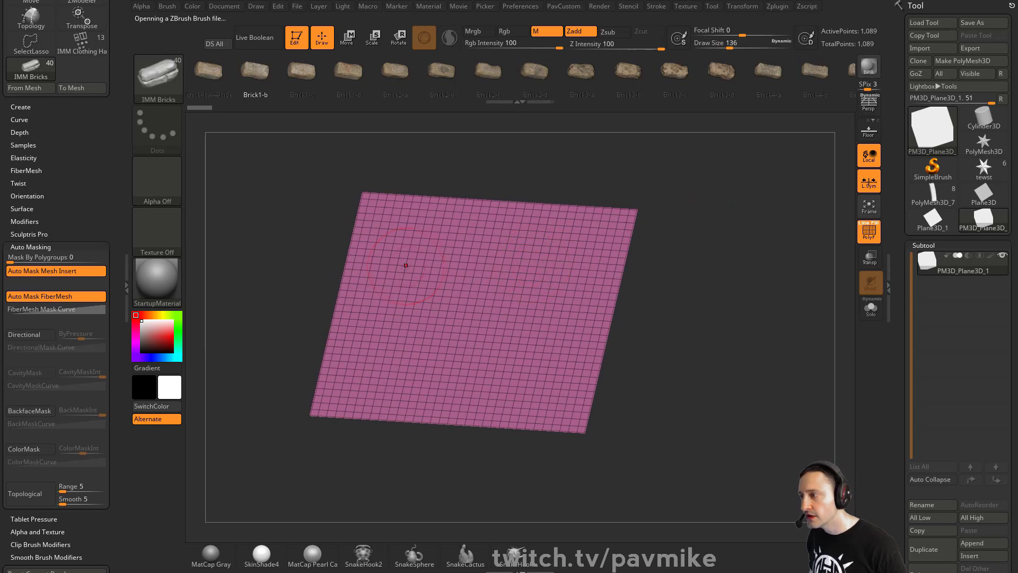
Try inserting a single brick on the plane and undo it
drag(405, 266, 410, 303)
drag(689, 248, 671, 219)
key(ctrl+z)
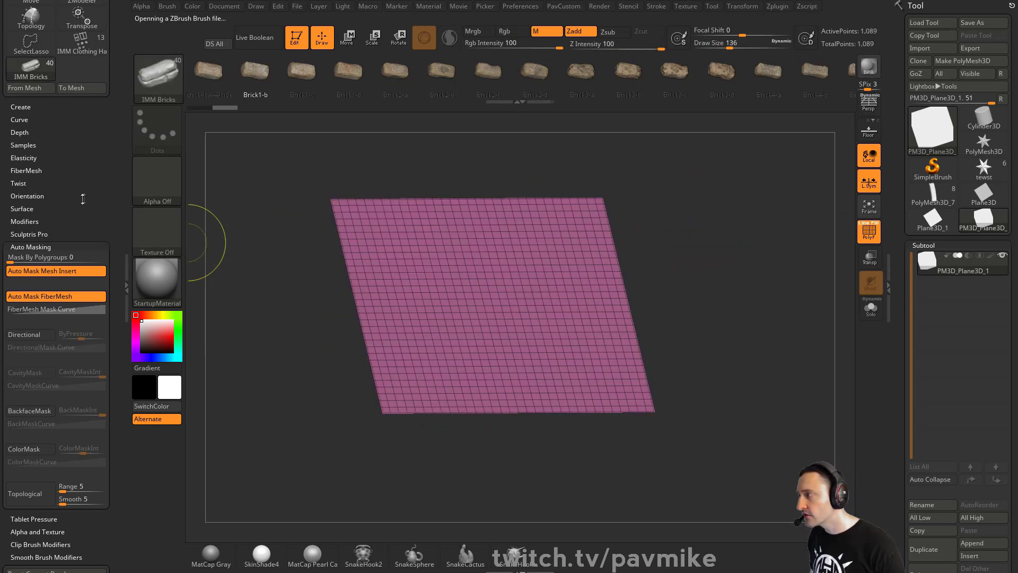
Raise the brick brush's MultiMesh Selector modifier so that inserted bricks vary
click(49, 218)
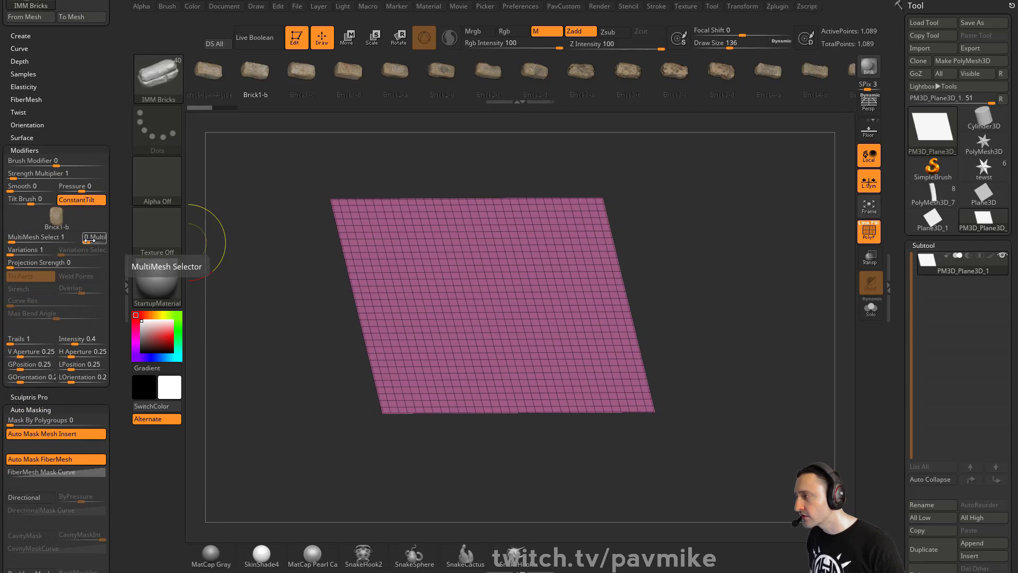
drag(90, 242, 103, 241)
Try inserting varied test bricks on the plane with the polyframe hidden, and undo the inserts
mouse_move(404, 256)
mouse_down()
mouse_move(407, 282)
mouse_move(482, 329)
mouse_up()
mouse_move(700, 279)
mouse_down()
mouse_move(655, 275)
mouse_move(800, 262)
mouse_move(766, 268)
mouse_up()
click(869, 241)
key(ctrl+z)
key(ctrl+z)
key(ctrl+z)
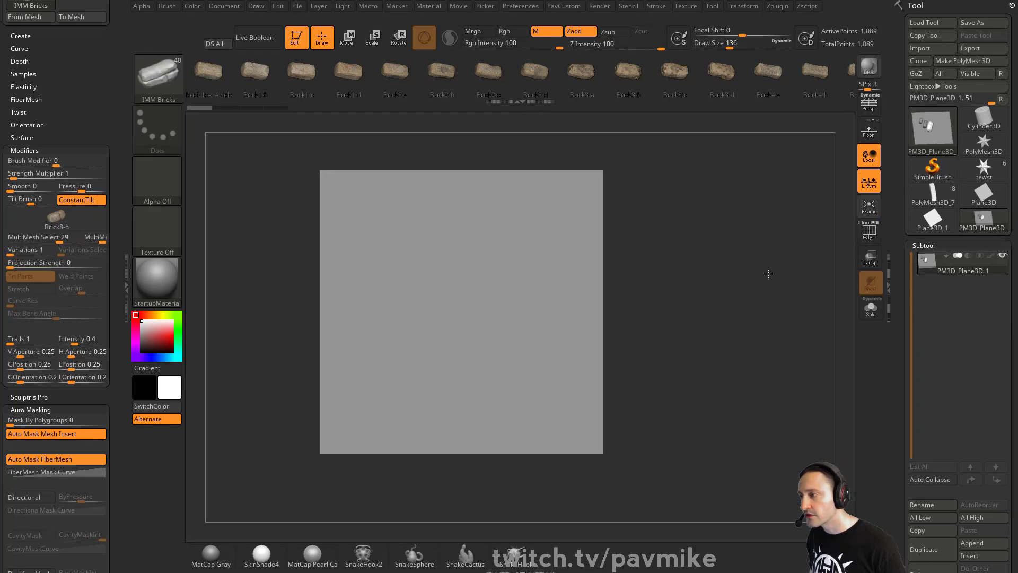
Insert a cluster of varied bricks in overlapping rows on the plane and clear the resulting mask
drag(378, 237, 376, 261)
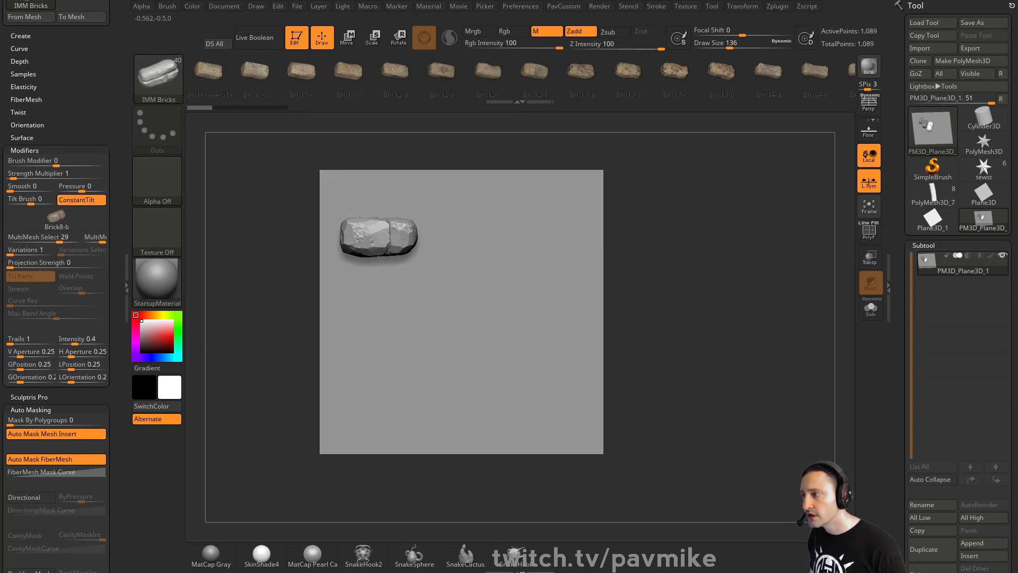
mouse_move(445, 240)
mouse_down()
mouse_move(448, 261)
mouse_move(394, 294)
mouse_up()
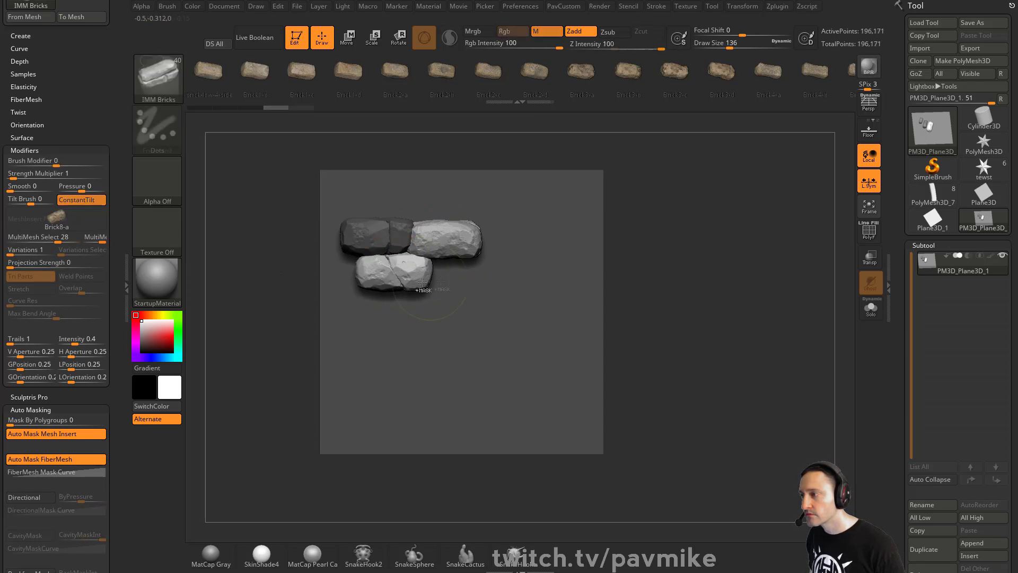
drag(457, 279, 457, 302)
drag(393, 267, 393, 286)
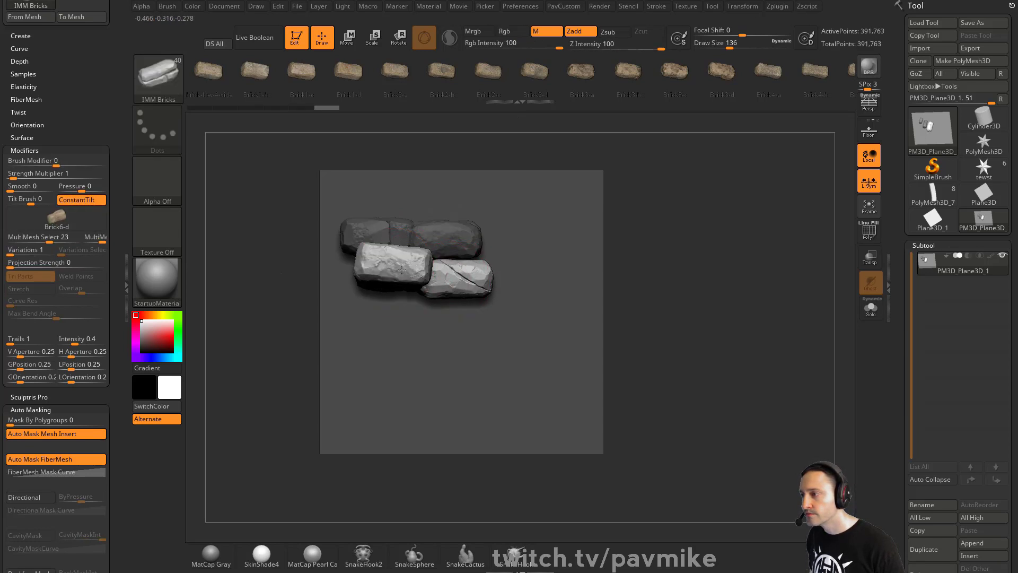
drag(450, 251, 390, 308)
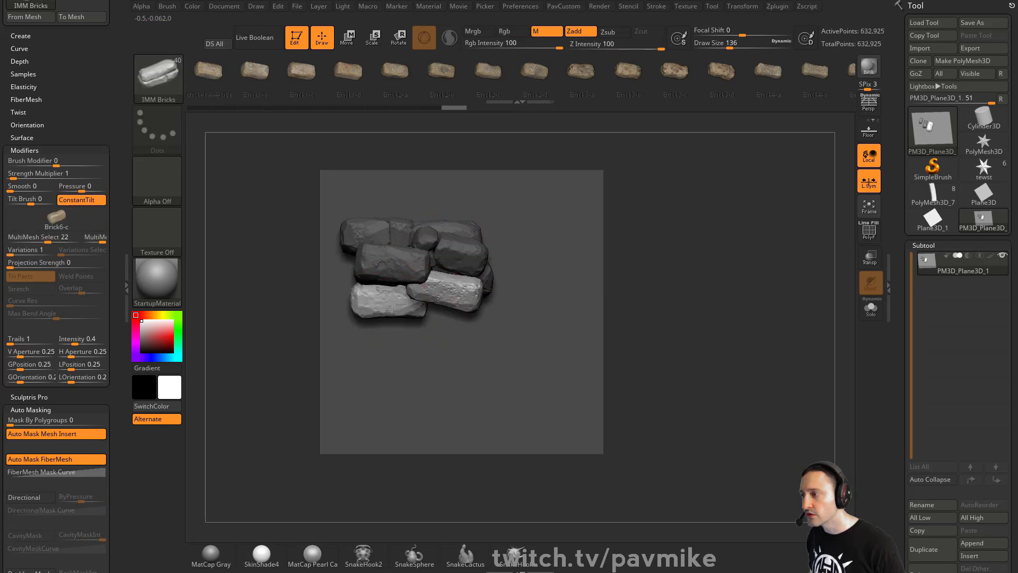
drag(446, 327, 445, 335)
drag(684, 302, 709, 271)
ctrl+drag(710, 212, 737, 278)
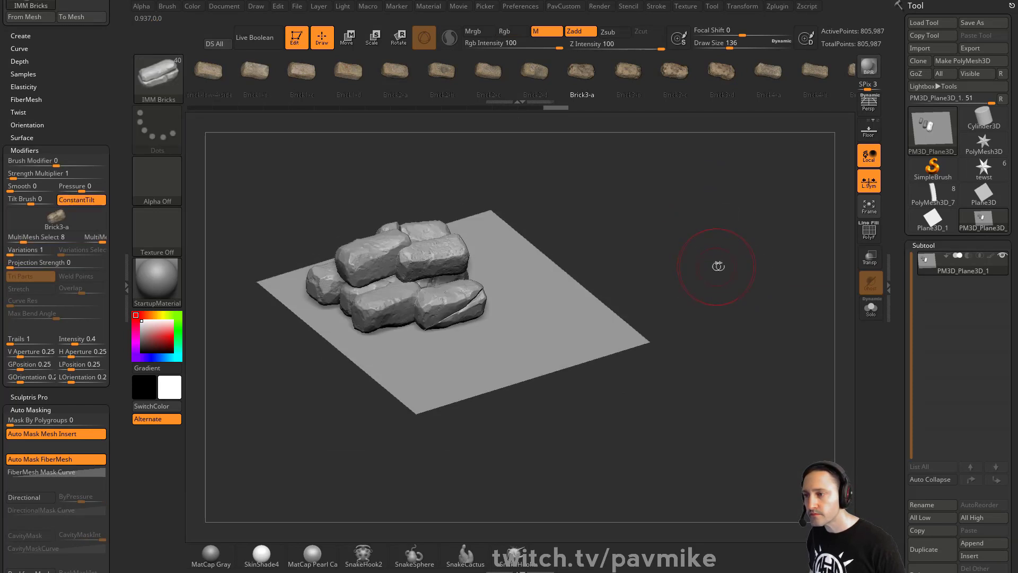
Hide the base plane, delete its hidden geometry, and show the polyframe on the bricks
ctrl+shift+click(705, 248)
key(3)
ctrl+shift+drag(673, 222, 809, 260)
click(688, 153)
click(868, 234)
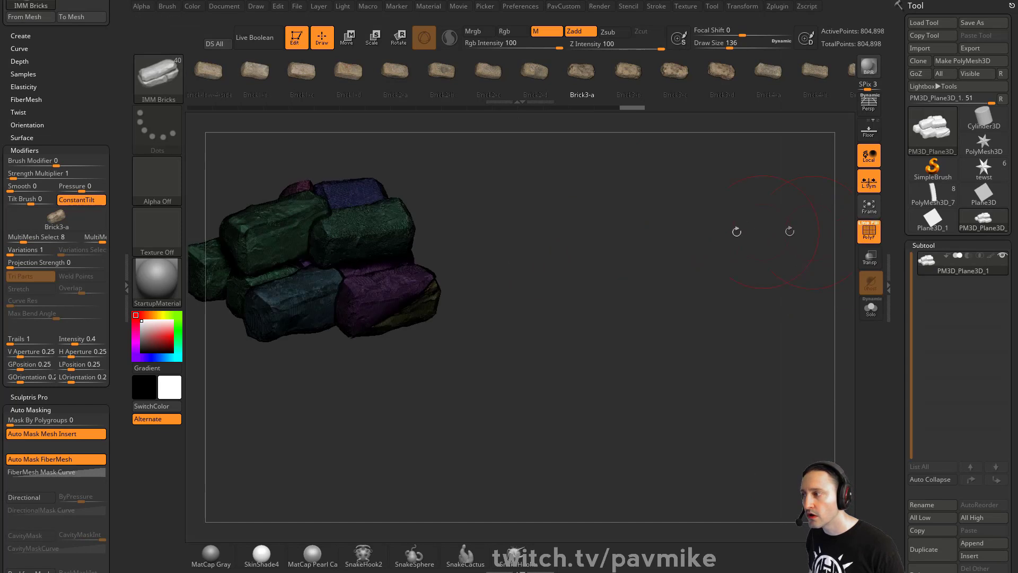
Examine the brick pile and its polygroups from several angles, with and without the polyframe
drag(652, 236, 732, 215)
key(s)
mouse_move(829, 162)
alt+mouse_down()
mouse_move(639, 200)
mouse_move(637, 218)
alt+mouse_up()
key(s)
mouse_move(673, 212)
alt+mouse_down()
mouse_move(623, 205)
mouse_move(699, 227)
mouse_move(688, 234)
mouse_move(839, 243)
alt+mouse_up()
click(868, 232)
mouse_move(722, 216)
mouse_down()
mouse_move(739, 178)
mouse_move(746, 195)
mouse_up()
key(s)
drag(660, 179, 656, 179)
mouse_move(656, 183)
mouse_down()
mouse_move(686, 150)
mouse_move(739, 218)
mouse_move(702, 204)
mouse_move(751, 203)
mouse_move(700, 209)
mouse_up()
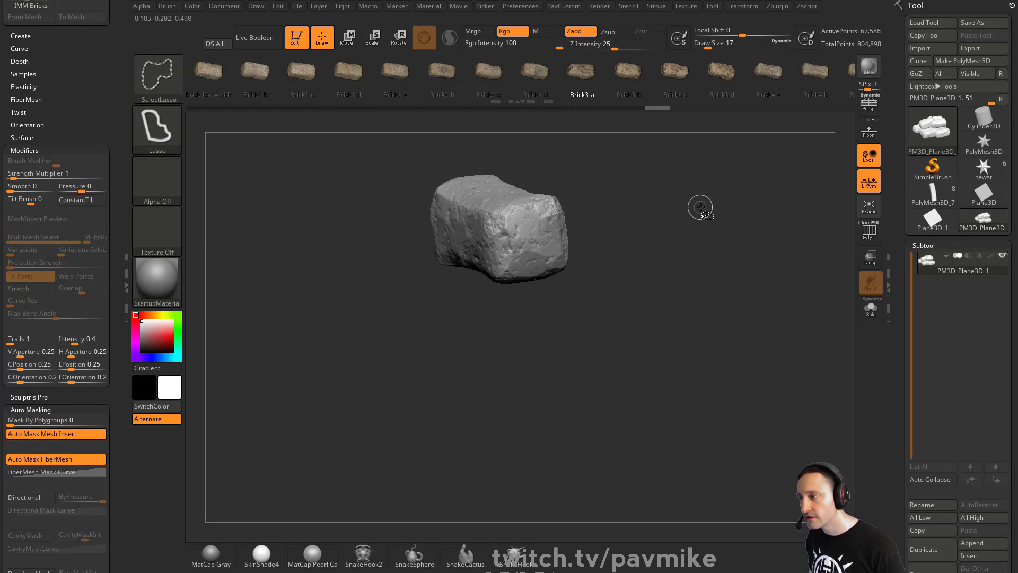
Mask every brick except the isolated one, centre the gizmo on it, and move it within the pile
ctrl+click(757, 216)
ctrl+shift+click(760, 191)
ctrl+click(764, 171)
drag(783, 189, 646, 225)
key(w)
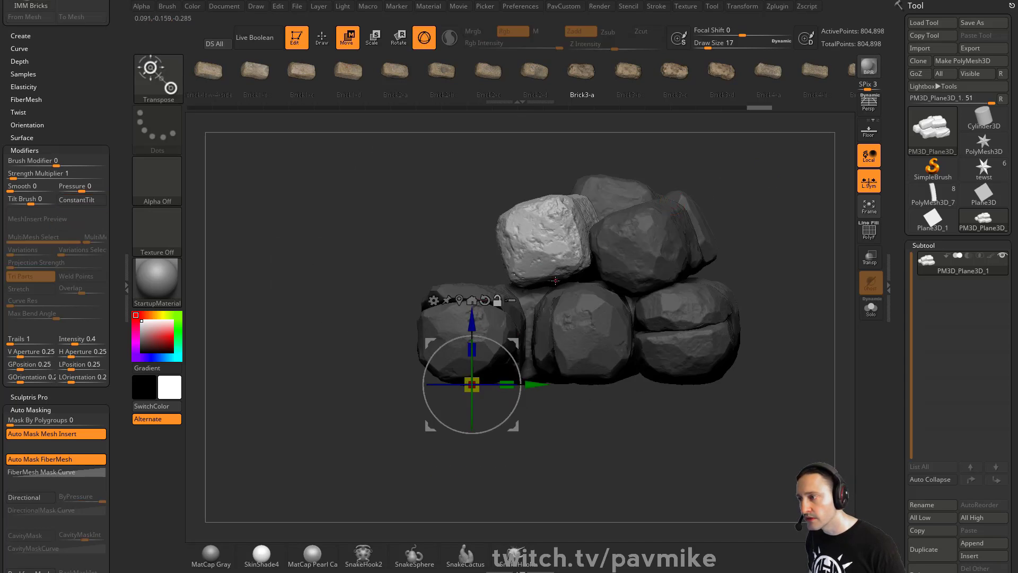
click(460, 301)
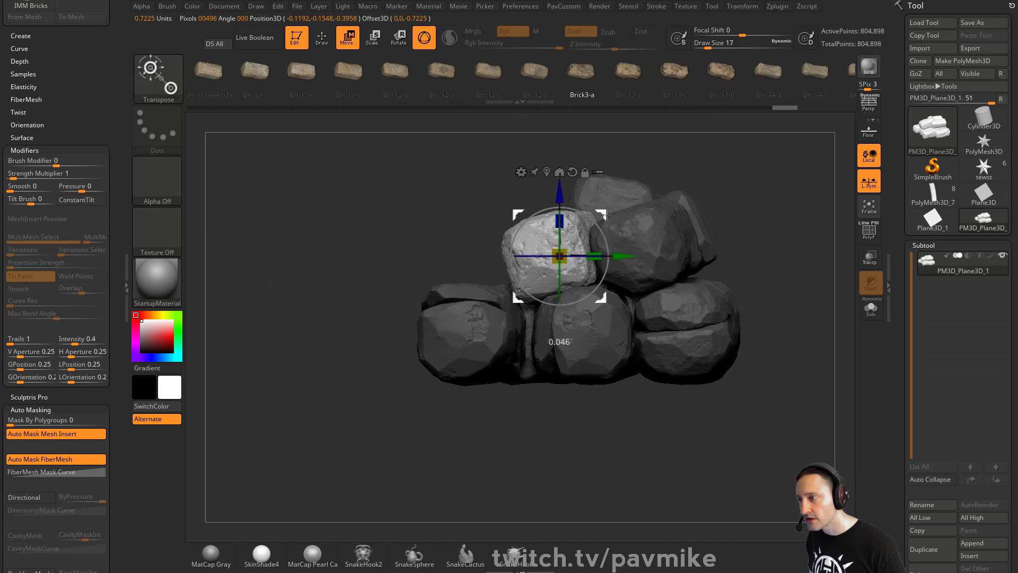
key(q)
mouse_move(769, 175)
mouse_down()
mouse_move(742, 184)
mouse_move(758, 187)
mouse_move(738, 170)
mouse_move(706, 175)
mouse_up()
Unmask only the long upper brick beside it, reposition it at an angle on the pile, and clear the mask
key(w)
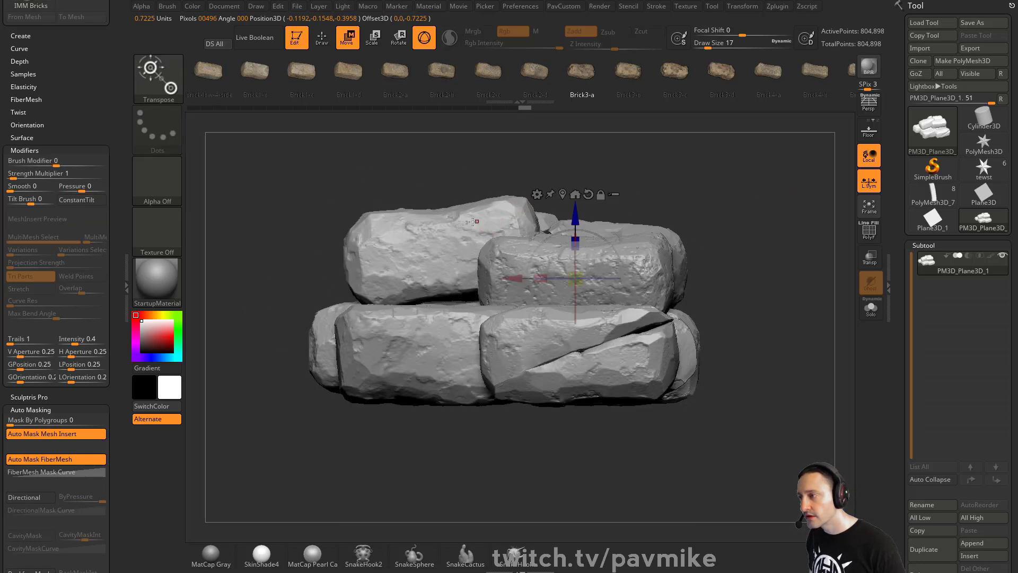
ctrl+click(451, 230)
drag(494, 207, 504, 241)
key(q)
mouse_move(625, 180)
mouse_down()
mouse_move(659, 170)
mouse_move(700, 212)
mouse_move(714, 170)
mouse_move(694, 213)
mouse_move(704, 204)
mouse_move(700, 241)
mouse_up()
ctrl+click(681, 202)
key(s)
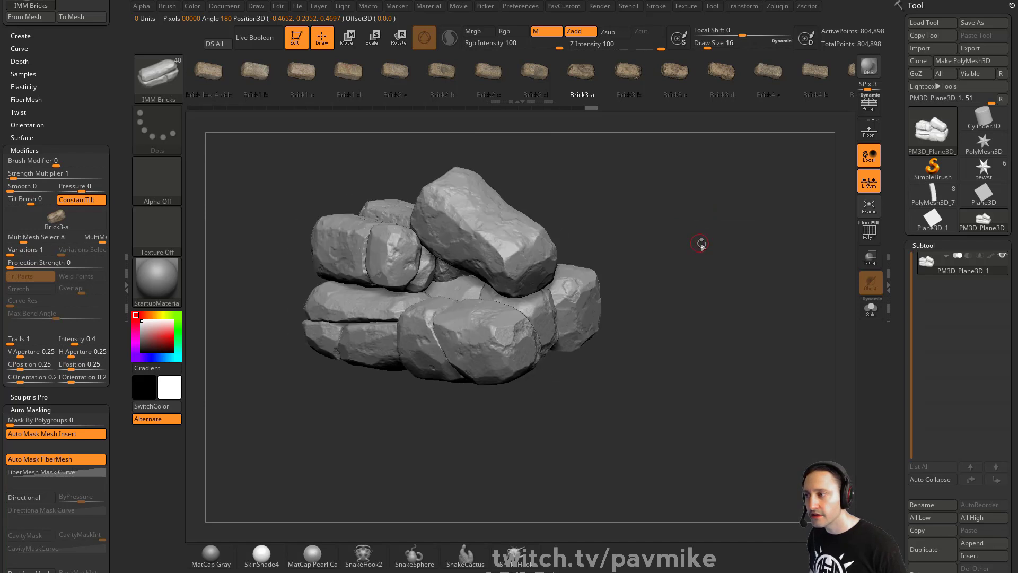
Duplicate the brick pile subtool and make the copy active
key(space)
drag(894, 363, 894, 291)
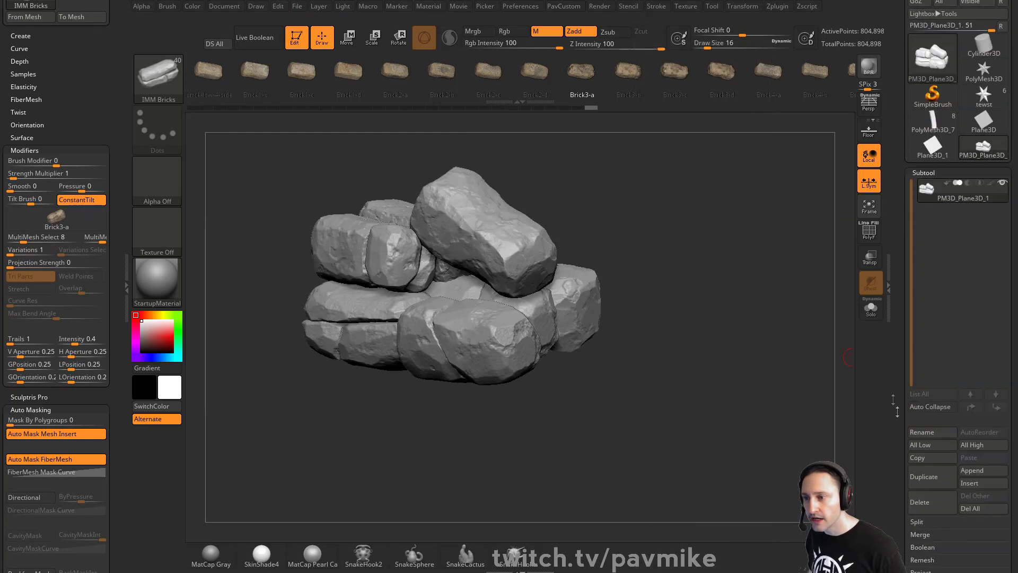
drag(897, 408, 904, 354)
click(936, 368)
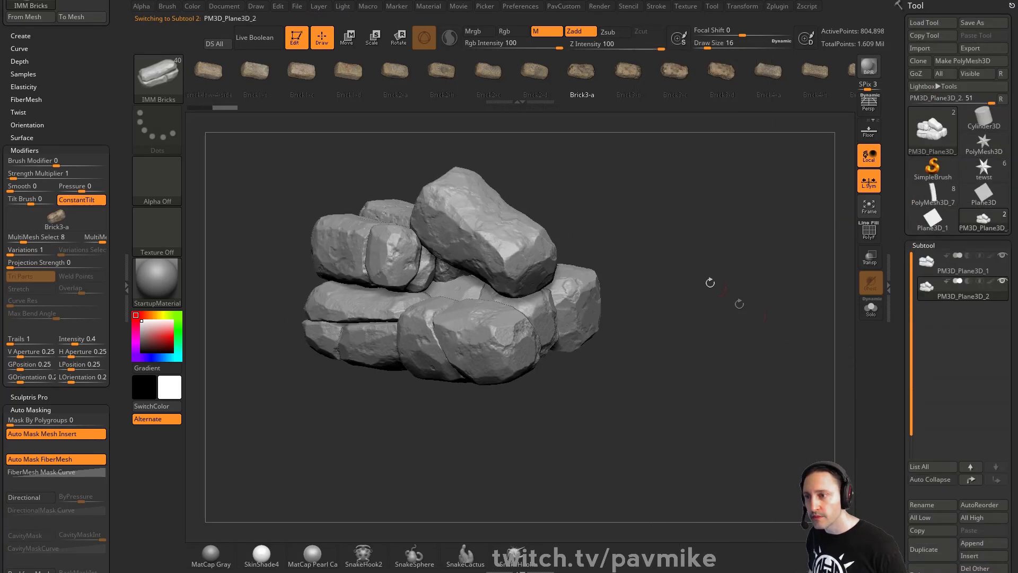
DynaMesh the duplicated brick pile at resolution 128 with Blur 0 and solo it
key(space)
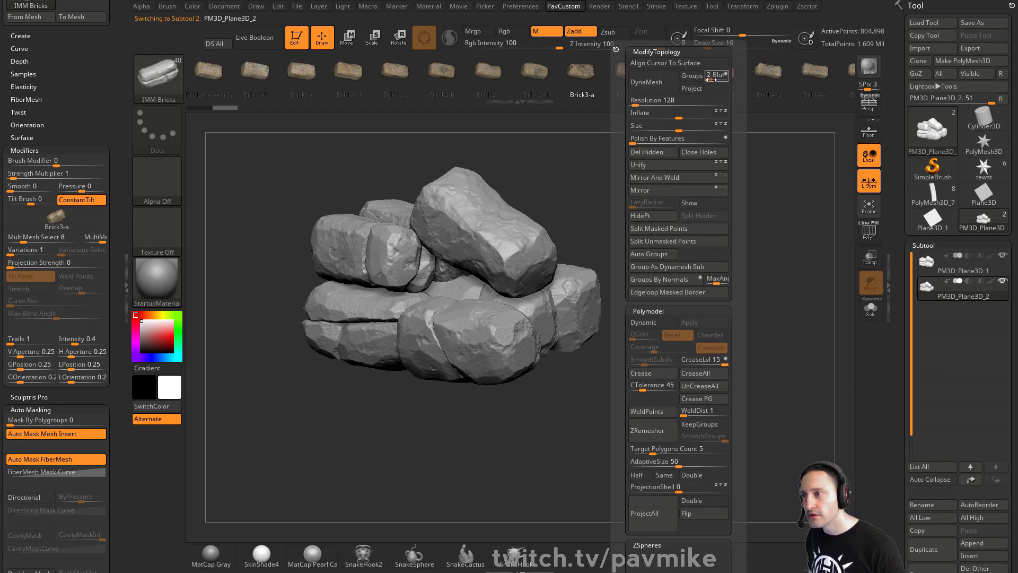
key(space)
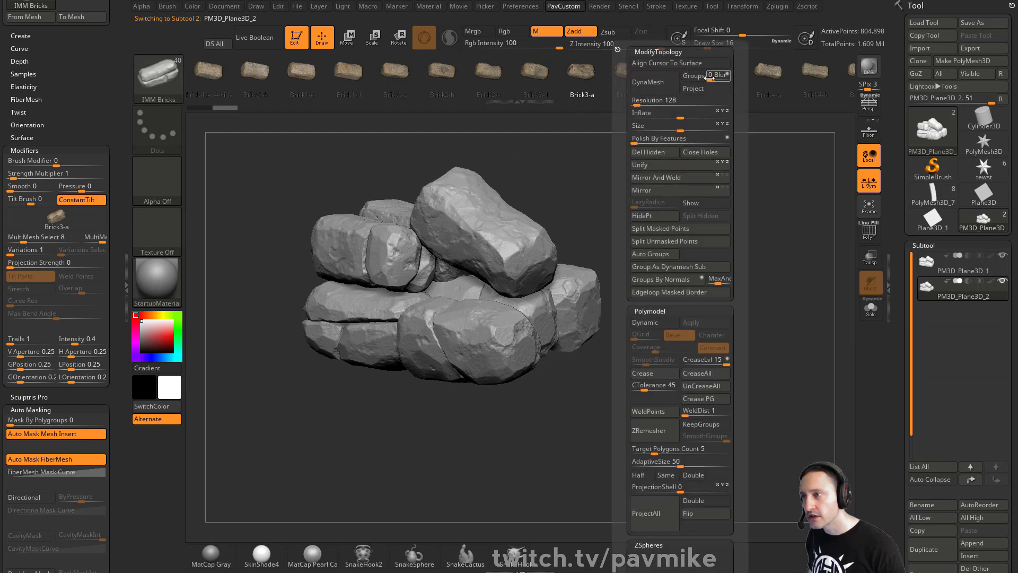
click(648, 85)
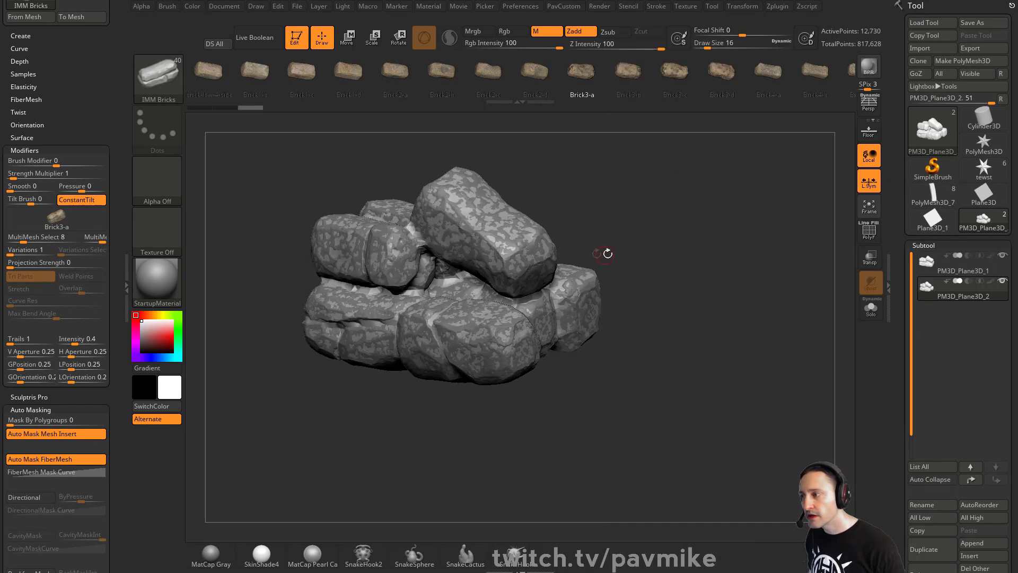
click(871, 315)
mouse_move(713, 204)
mouse_down()
mouse_move(759, 208)
mouse_move(723, 177)
mouse_move(657, 197)
mouse_move(684, 228)
mouse_move(739, 229)
mouse_move(687, 250)
mouse_move(636, 241)
mouse_up()
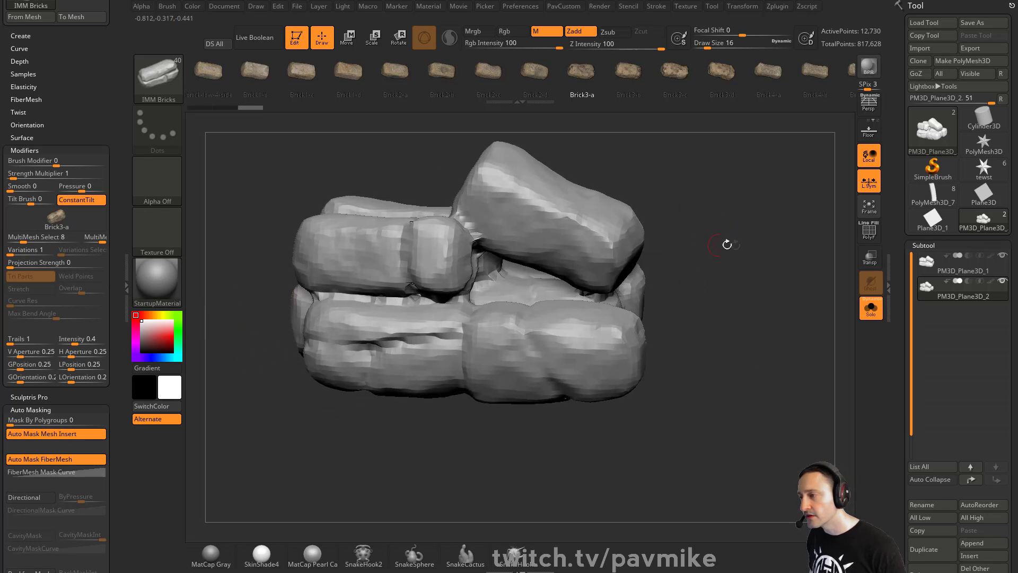
drag(727, 244, 761, 207)
View the Decimation Master options and examine the DynaMesh's polyframe and the joins between bricks from several angles
click(778, 5)
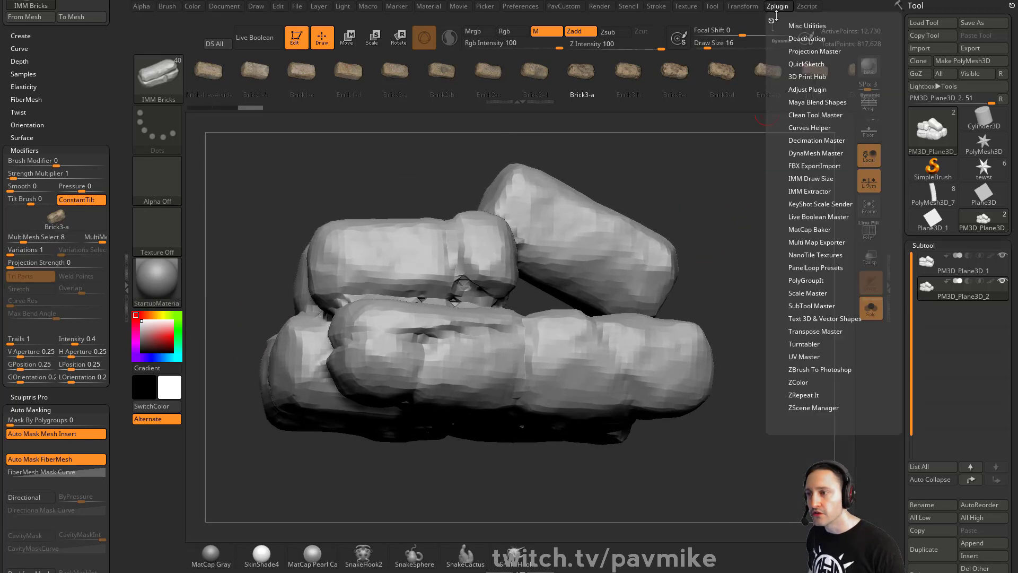
click(812, 141)
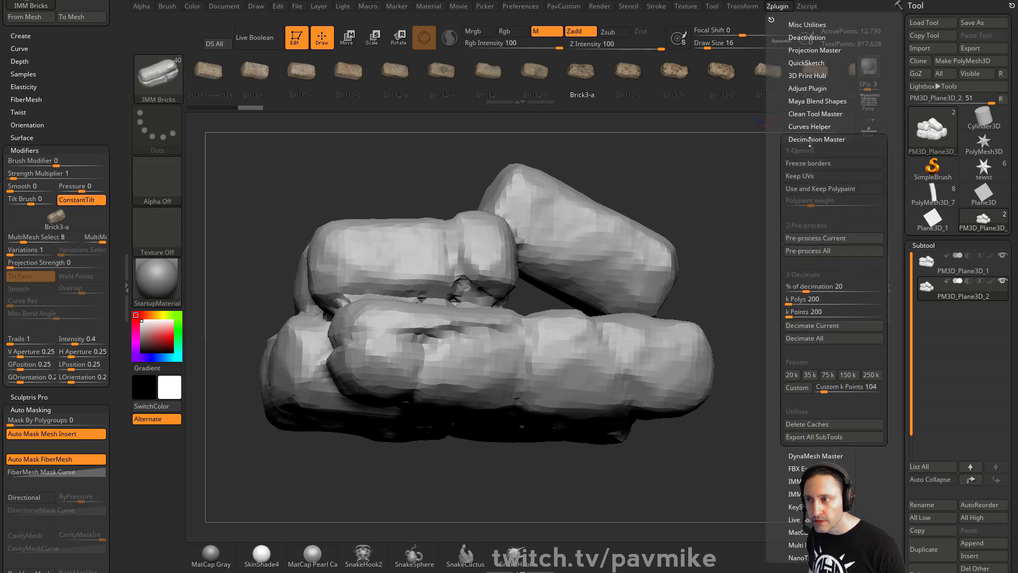
drag(691, 218, 790, 227)
key(shift+f)
drag(716, 228, 782, 302)
drag(759, 196, 571, 196)
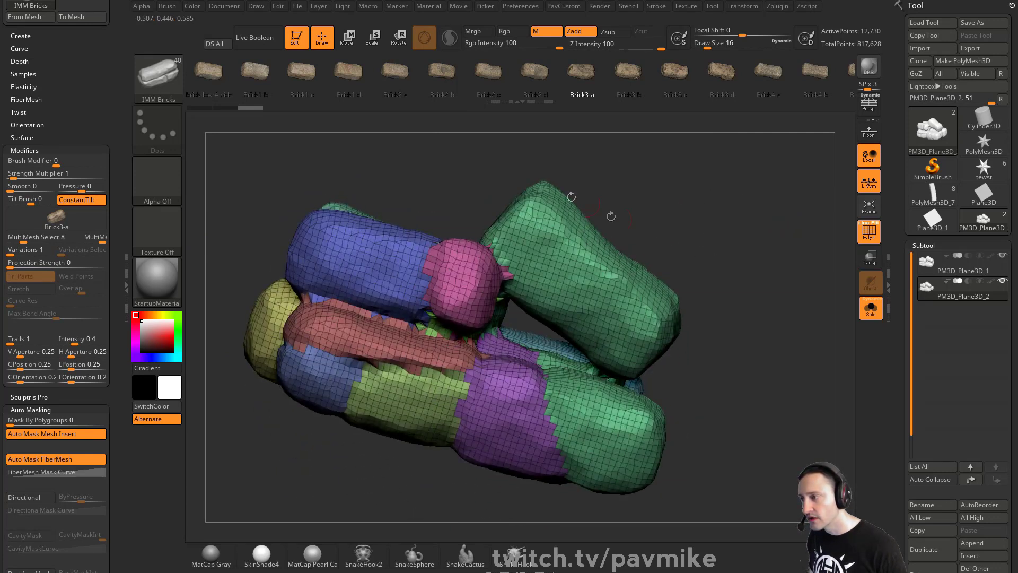
drag(650, 187, 676, 188)
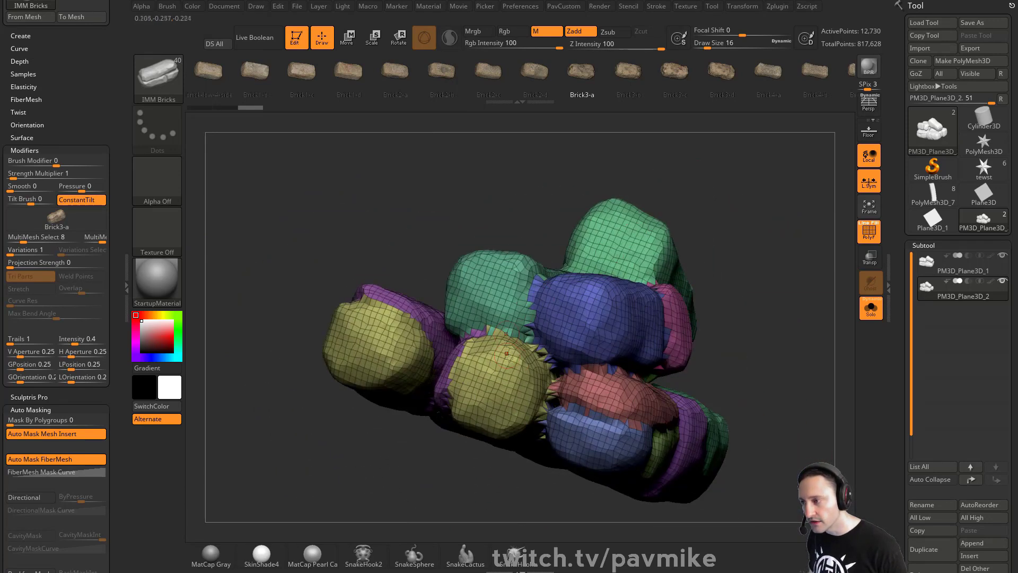
drag(696, 236, 826, 275)
Undo the DynaMesh on the duplicated brick pile
key(d)
key(d)
key(d)
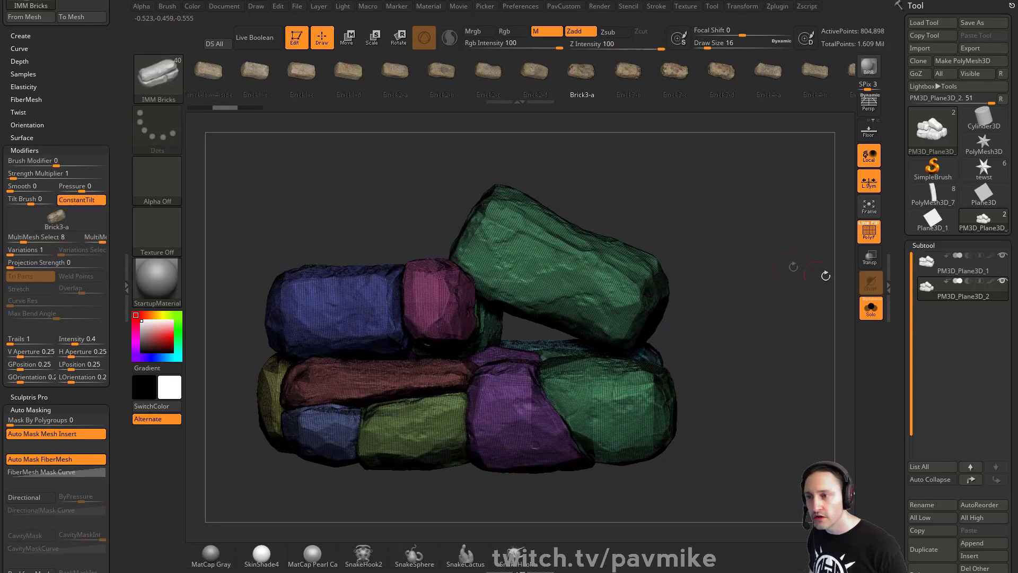
Remesh the duplicated bricks into one skin with ReMesh All at resolution 128 and Polish 10
drag(896, 338, 898, 226)
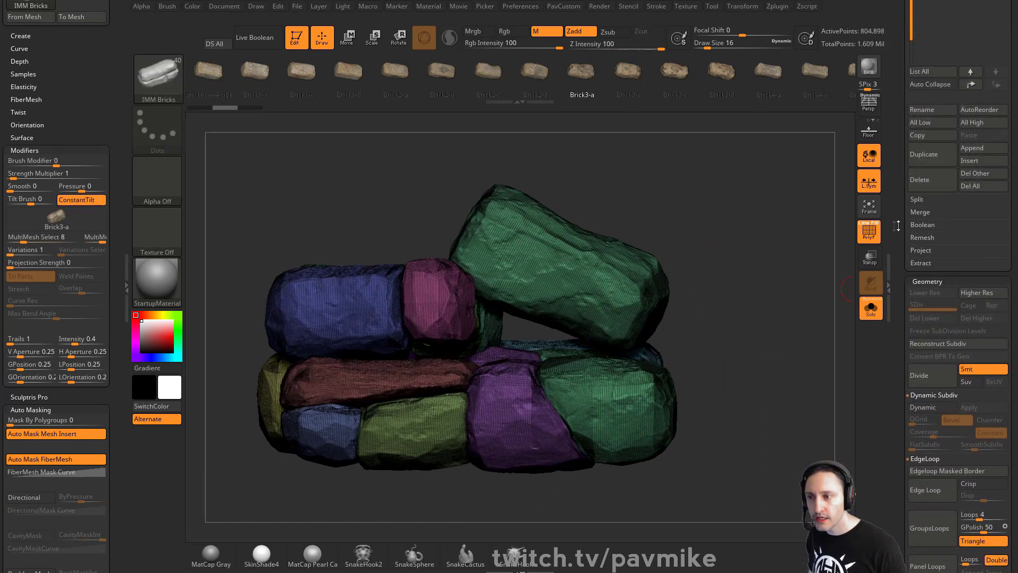
key(shift)
click(925, 238)
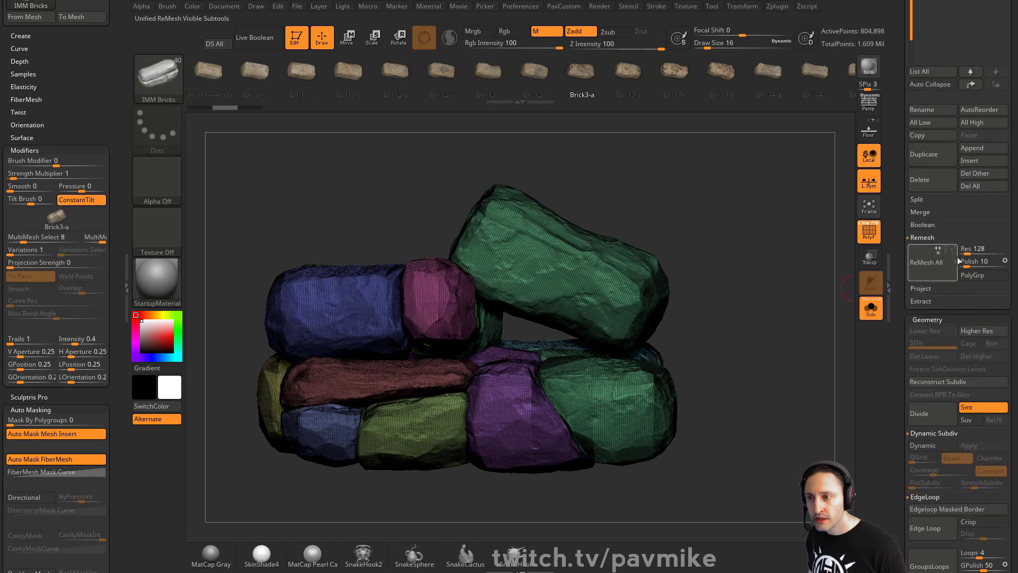
click(942, 259)
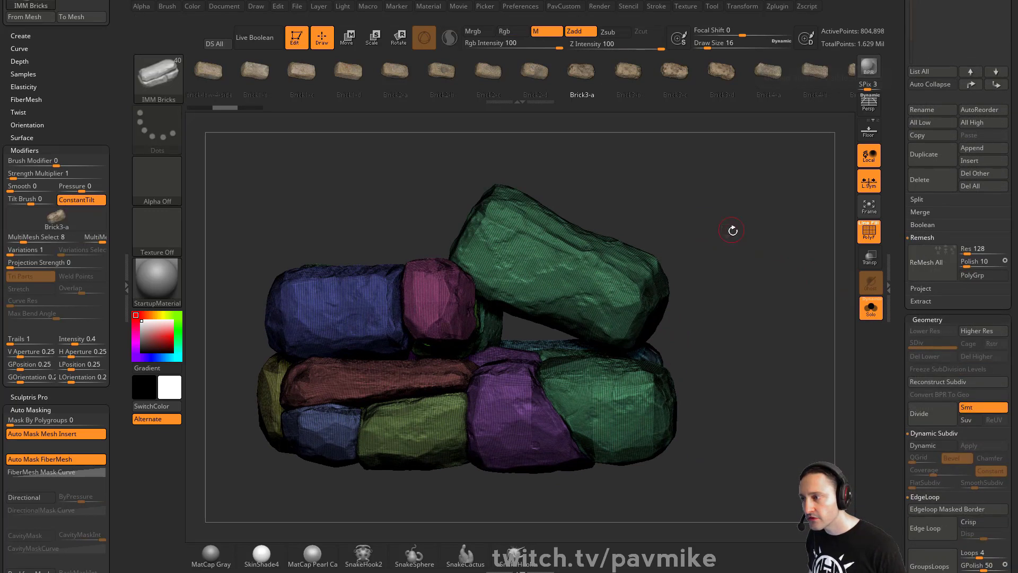
Turn off solo mode and select the newly remeshed skin subtool
click(866, 313)
drag(901, 253, 901, 487)
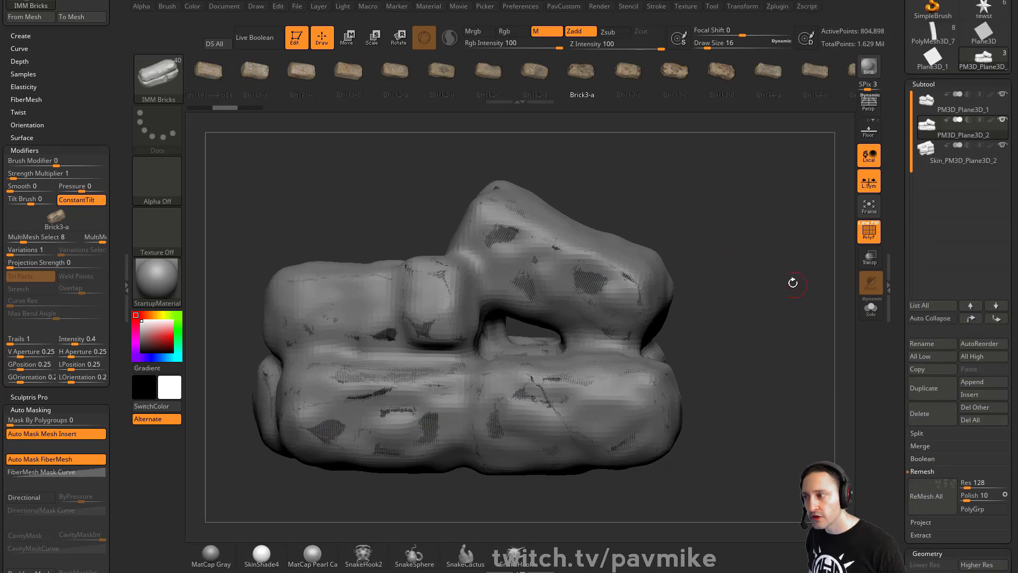
drag(793, 282, 770, 289)
click(953, 160)
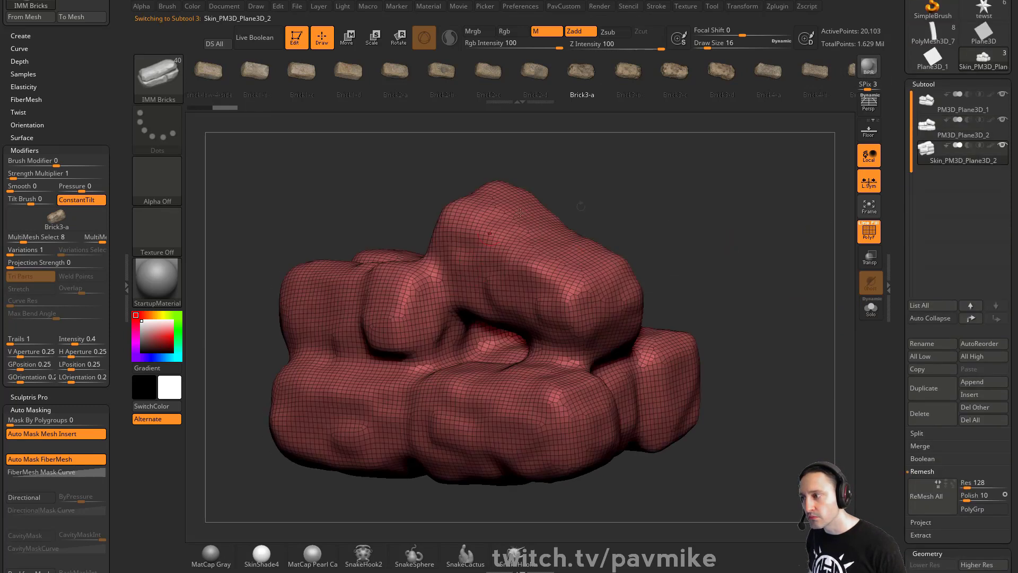
Hide the PM3D_Plane3D_1 subtool and project the duplicated bricks' shape onto the remeshed skin with ProjectAll
drag(735, 201, 743, 257)
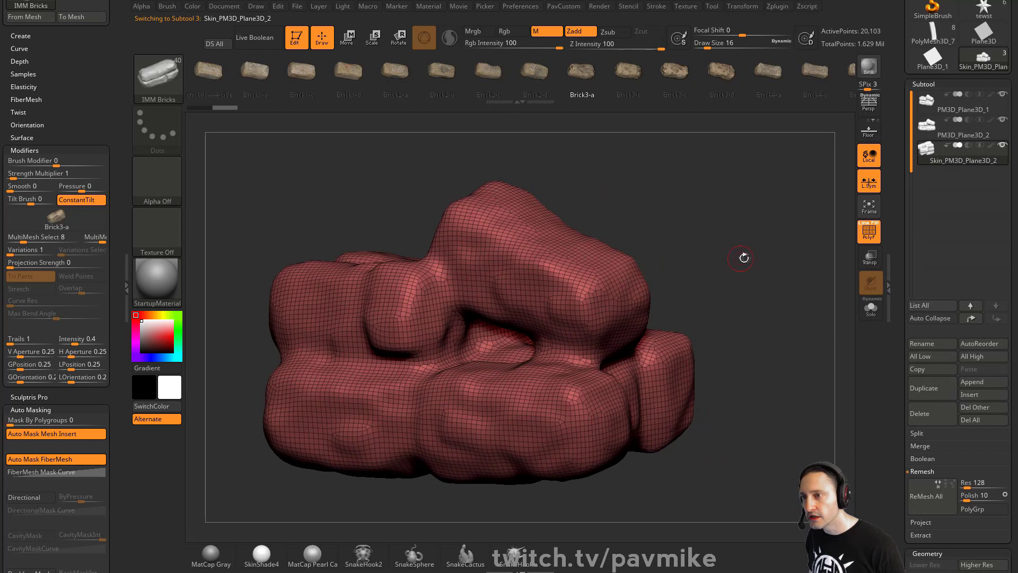
click(1001, 146)
key(3)
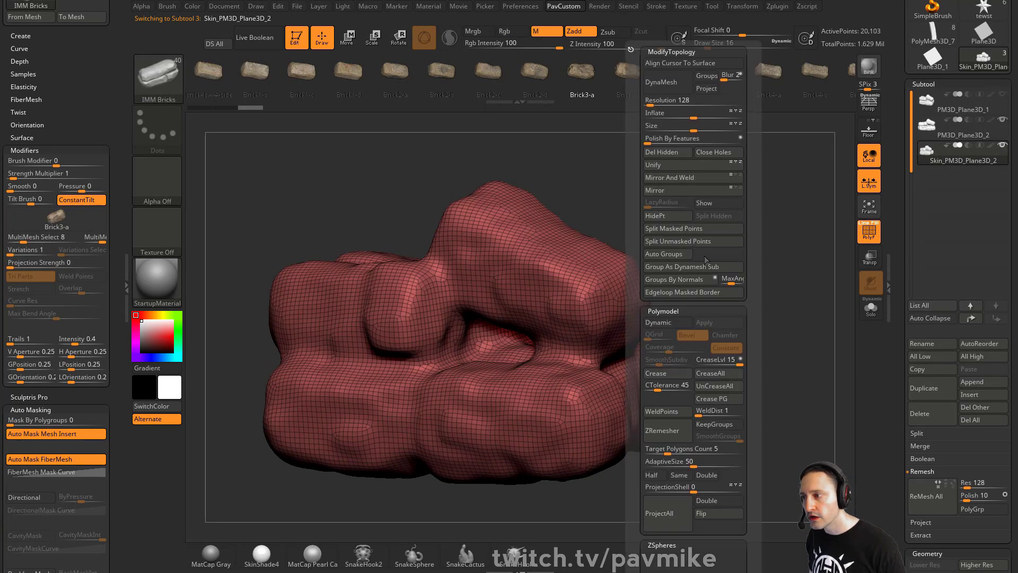
click(669, 511)
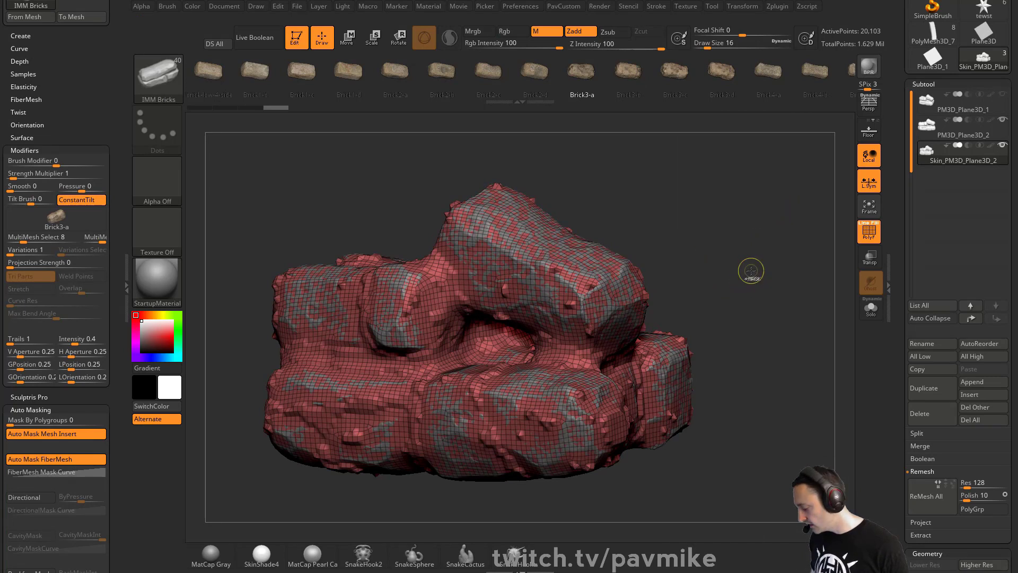
Subdivide the skin once and project the bricks' detail onto it again with ProjectAll
key(3)
click(713, 509)
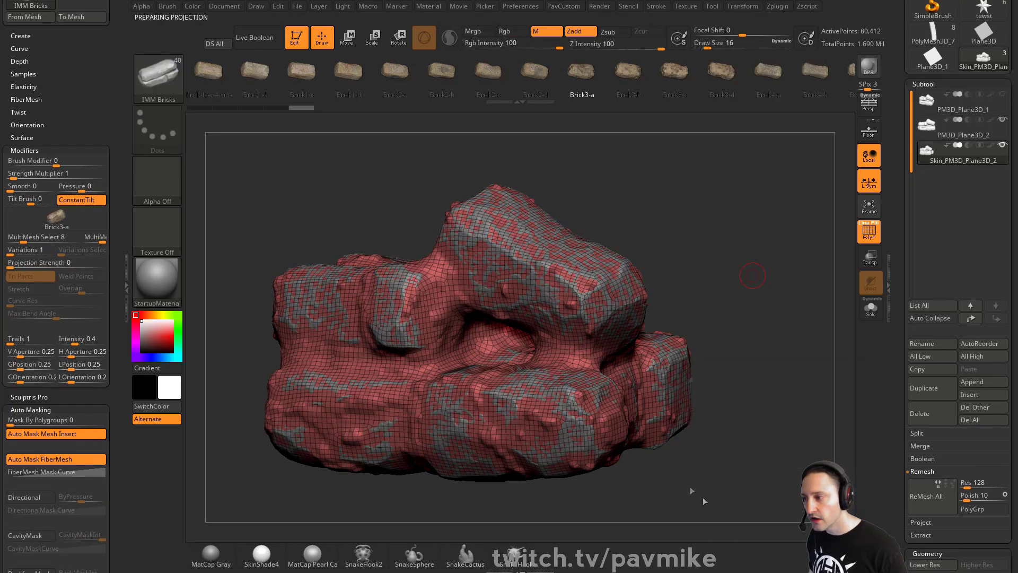
drag(719, 261, 747, 255)
Choose the ZProject brush, turn off its Rgb channel and set the draw size to 33
key(b)
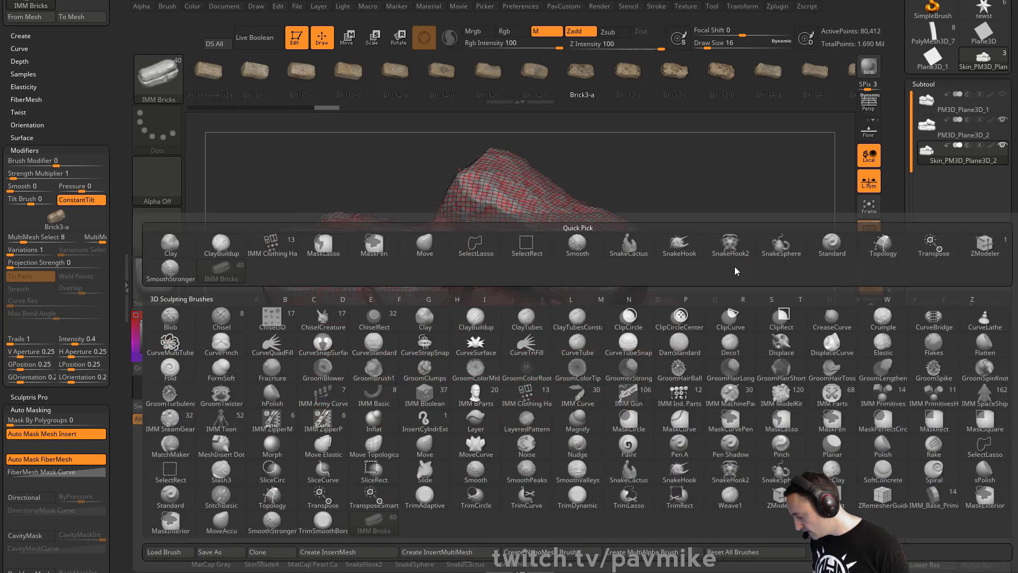
key(z)
key(p)
key(s)
drag(732, 263, 735, 262)
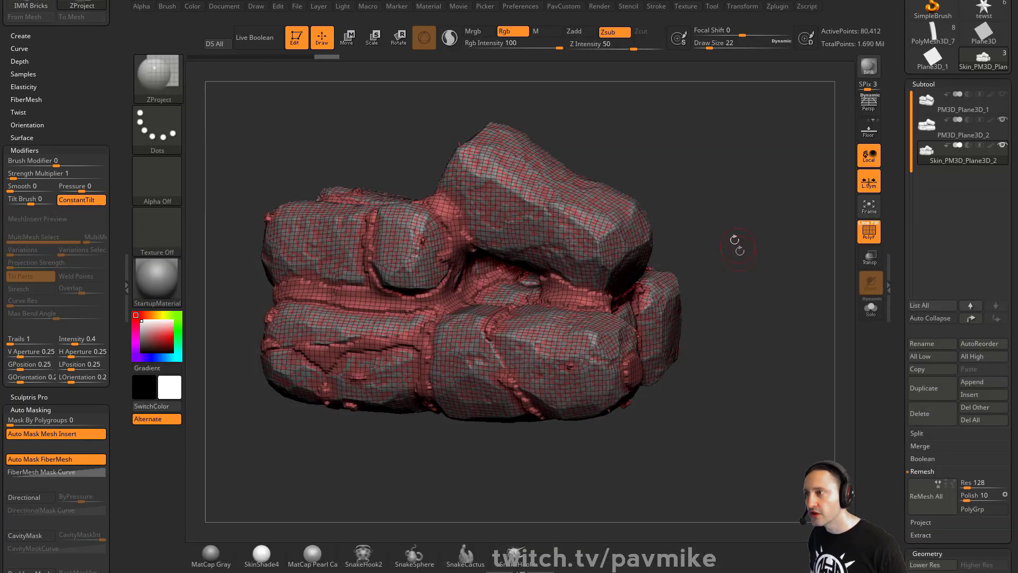
click(524, 35)
key(s)
drag(643, 194, 646, 193)
drag(651, 186, 680, 170)
key(s)
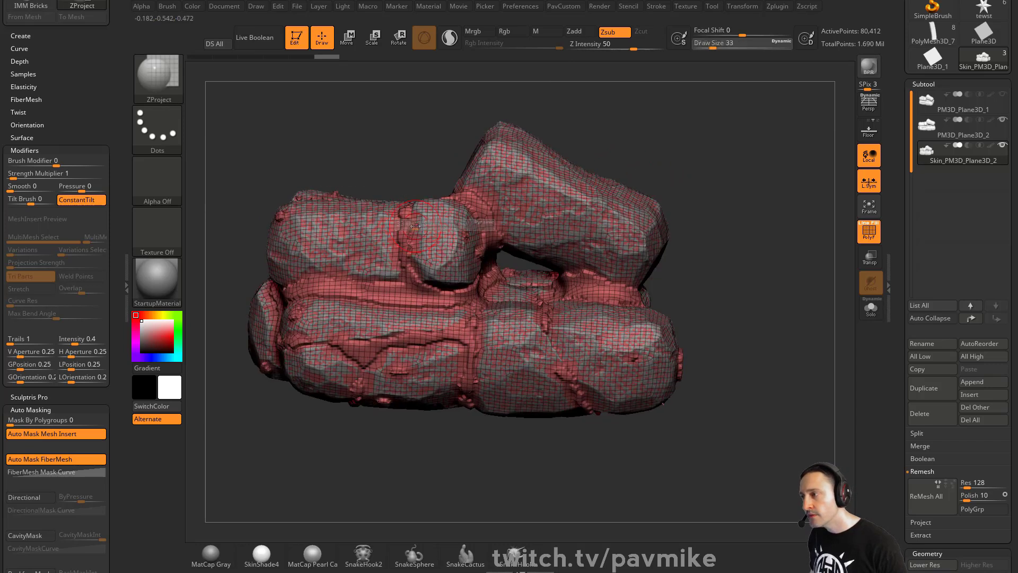
Brush ZProject over the joint beside the small upper brick at the front and turn off the polyframe
drag(411, 226, 412, 227)
drag(408, 212, 405, 251)
key(shift+f)
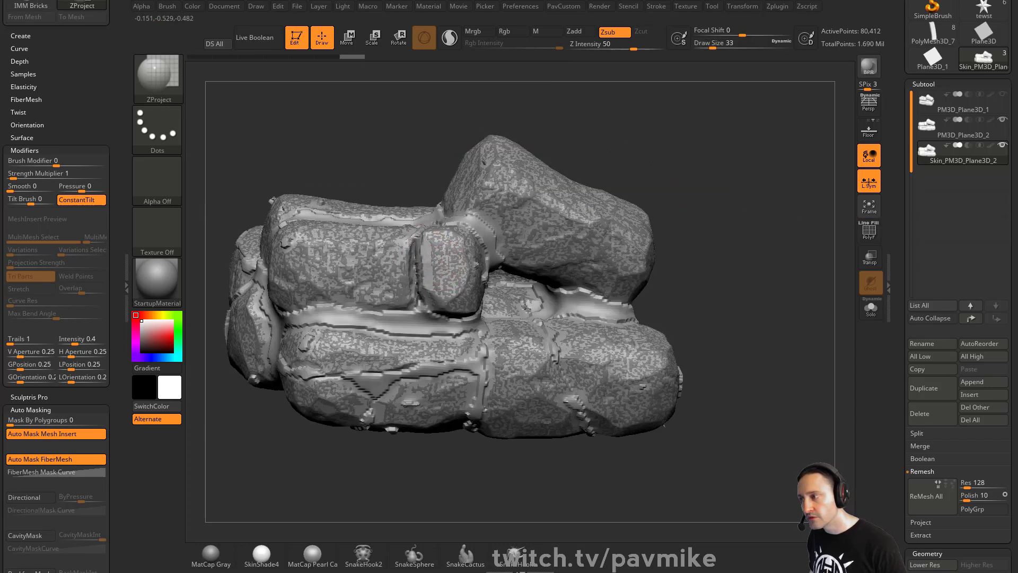
mouse_move(725, 185)
mouse_down()
mouse_move(646, 236)
mouse_move(590, 209)
mouse_up()
drag(689, 151, 681, 172)
drag(726, 130, 676, 172)
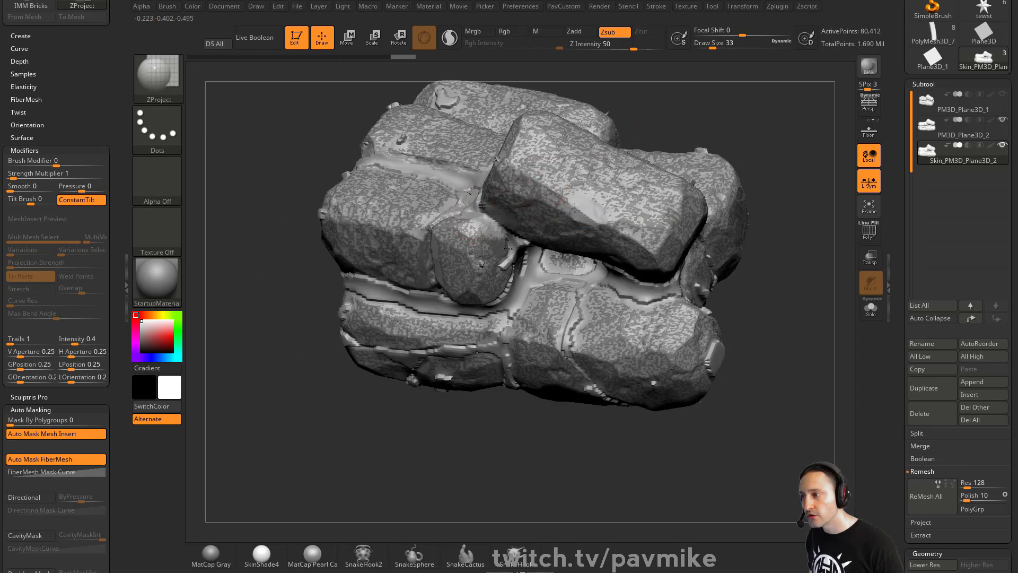
drag(783, 196, 738, 148)
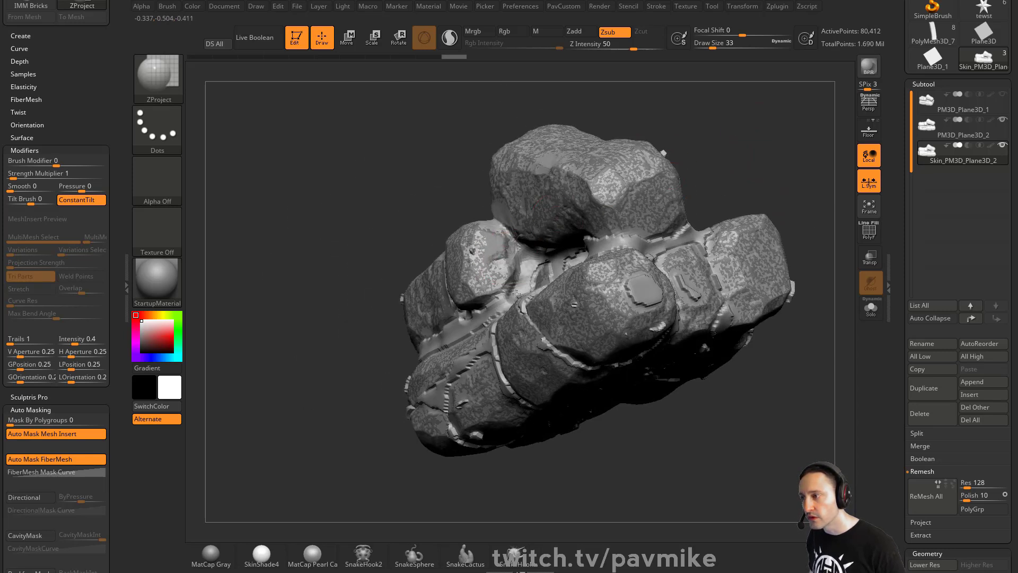
Project the gap between the two middle-tier bricks at the pile's end with ZProject, undoing and repainting the stroke
drag(390, 231, 436, 329)
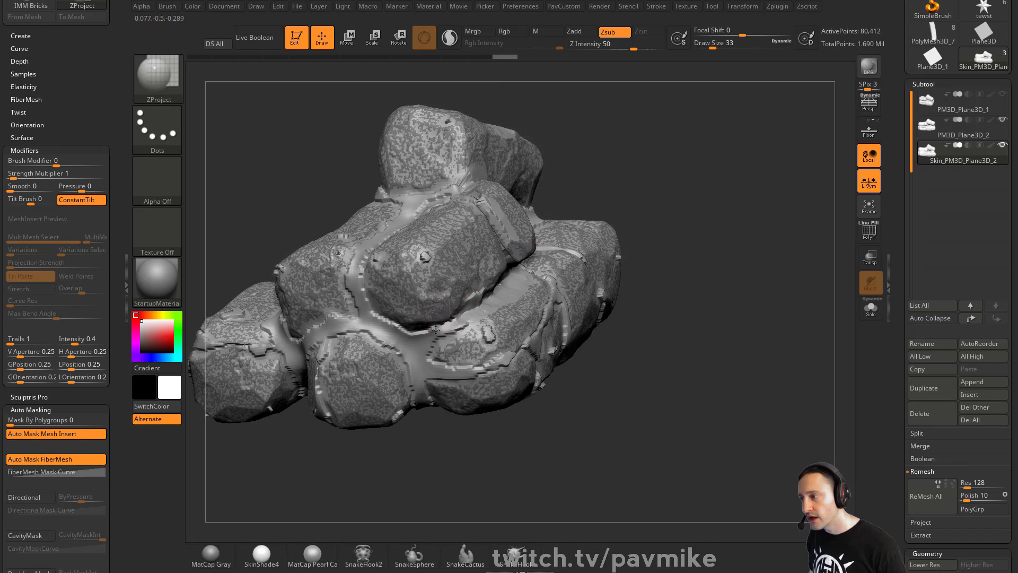
drag(710, 199, 440, 308)
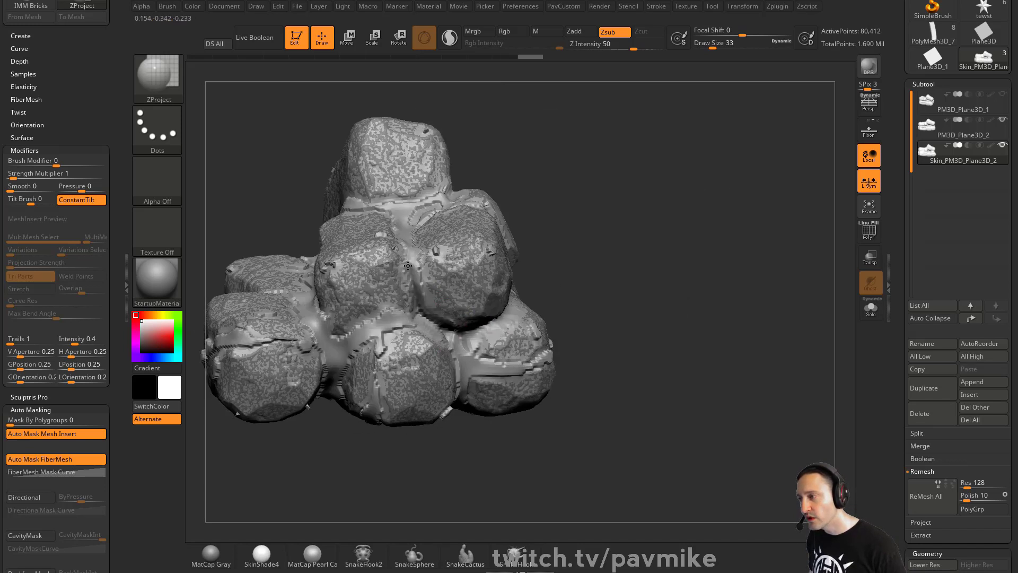
drag(535, 161, 535, 276)
drag(420, 193, 411, 281)
drag(613, 159, 579, 190)
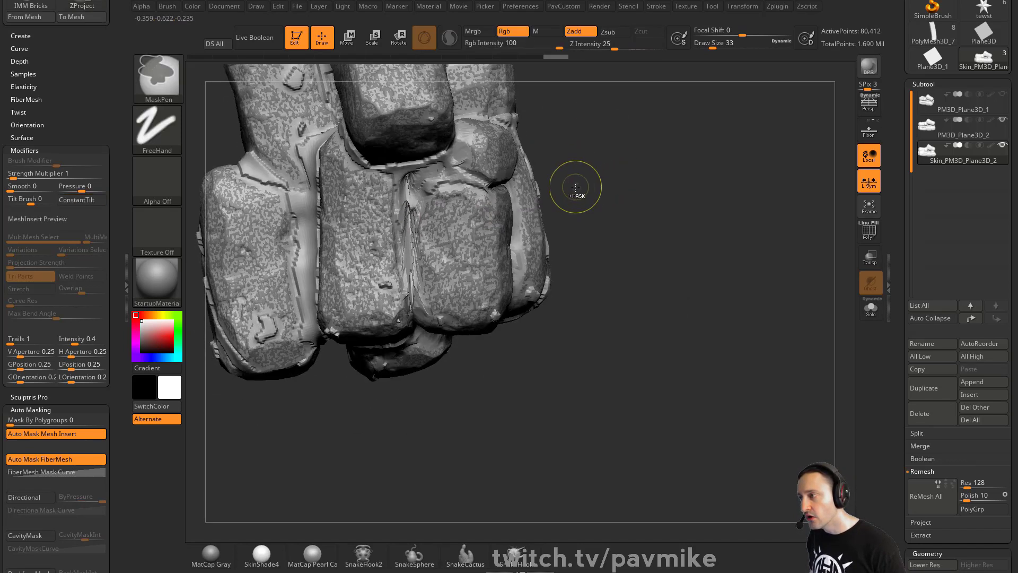
key(ctrl+z)
drag(411, 232, 406, 281)
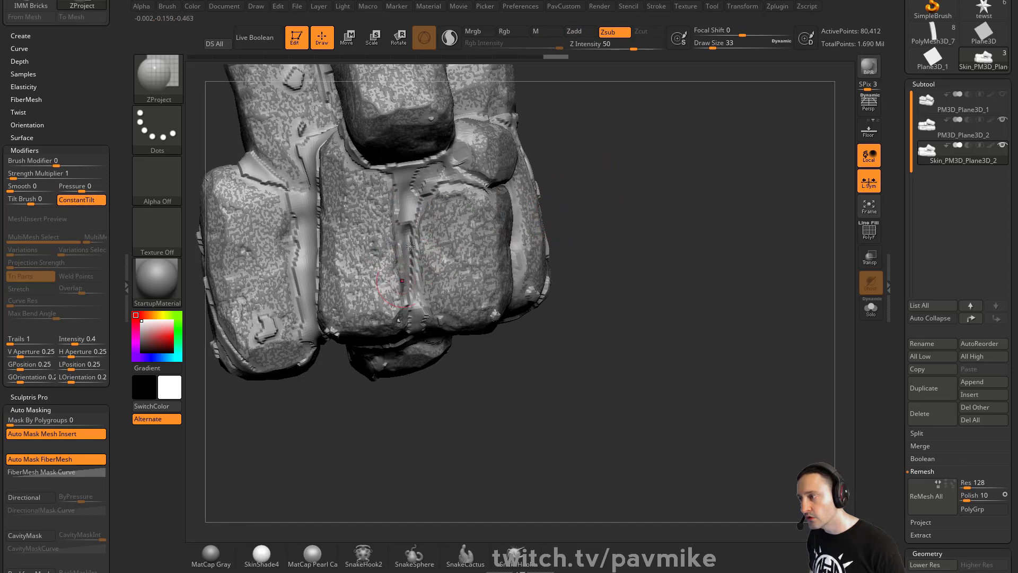
Project the remaining gaps around the bricks at the pile's end with ZProject and isolate the skin in solo mode
mouse_move(625, 220)
mouse_down()
mouse_move(427, 292)
mouse_move(447, 301)
mouse_up()
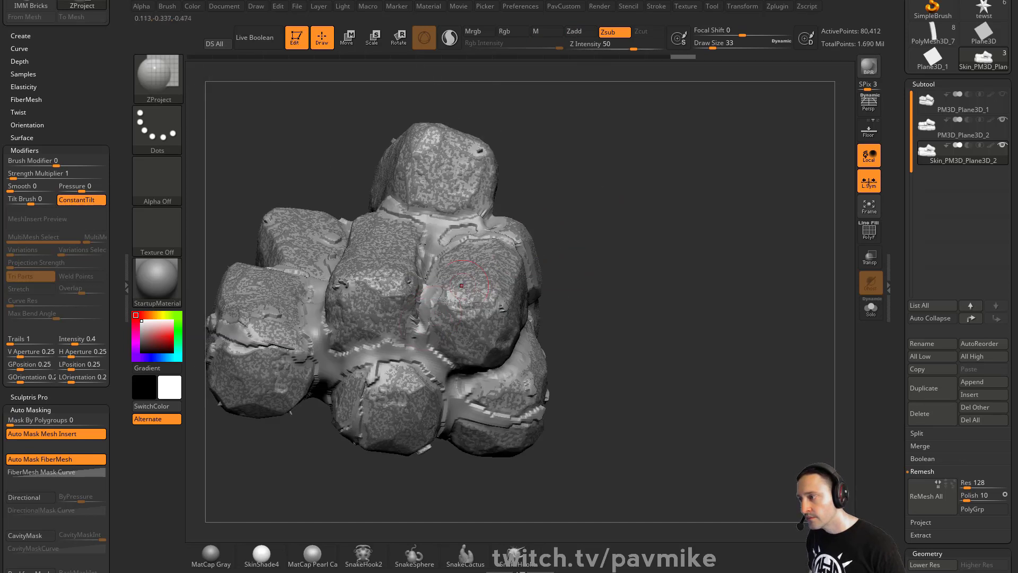
drag(454, 342, 473, 330)
drag(594, 319, 541, 268)
drag(425, 310, 427, 316)
mouse_move(428, 316)
right_down()
mouse_move(739, 235)
mouse_move(668, 239)
right_up()
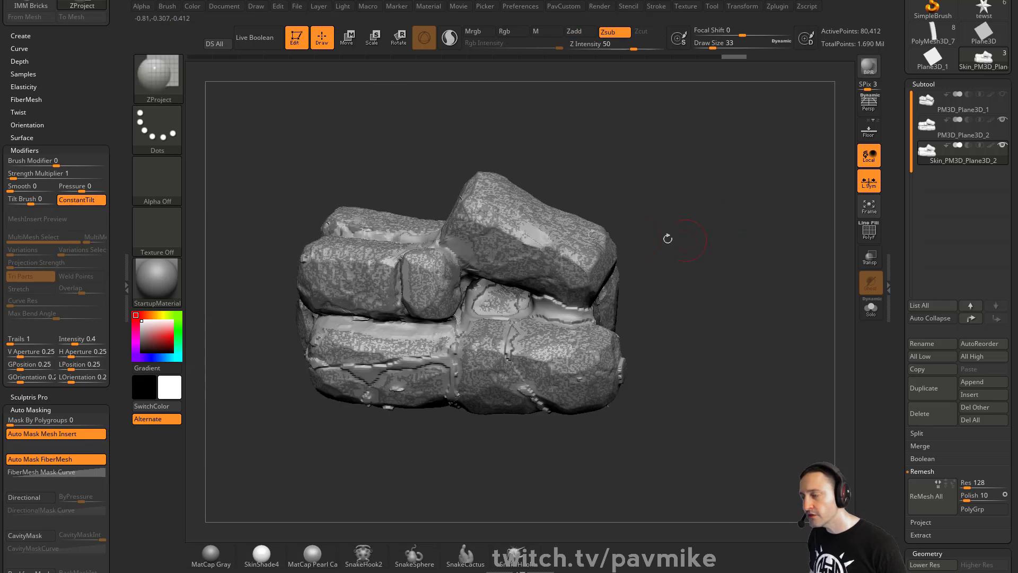
click(870, 312)
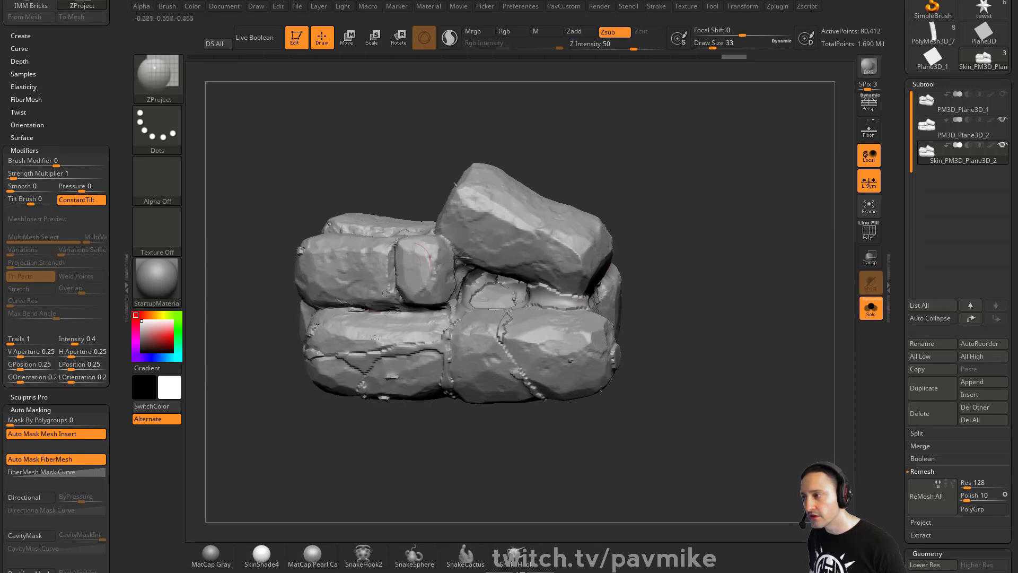
key(space)
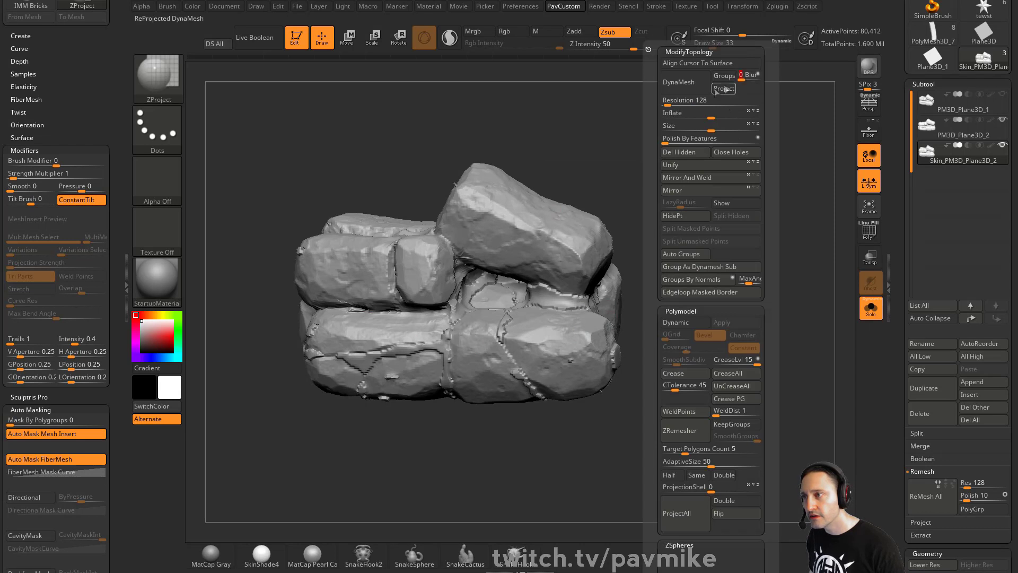
click(690, 87)
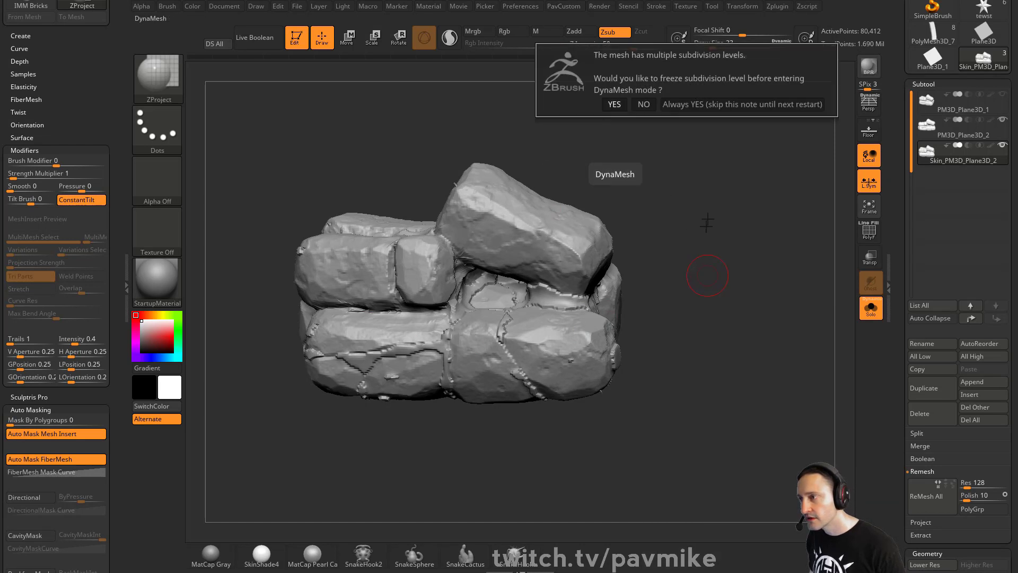
drag(707, 223, 750, 252)
DynaMesh the projected skin at resolution 312 with Blur 0, without freezing its subdivision levels
key(space)
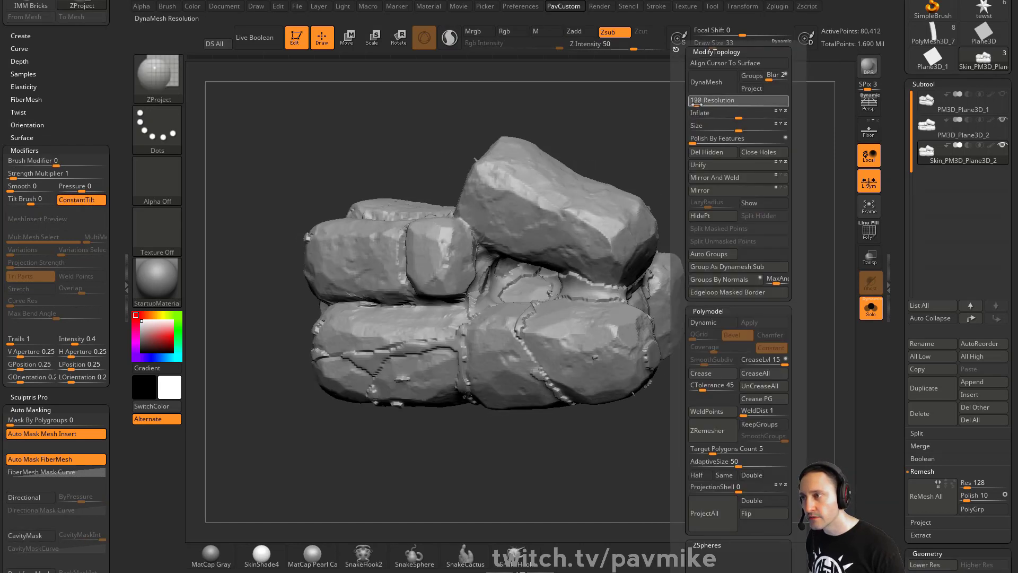
click(775, 76)
text(0)
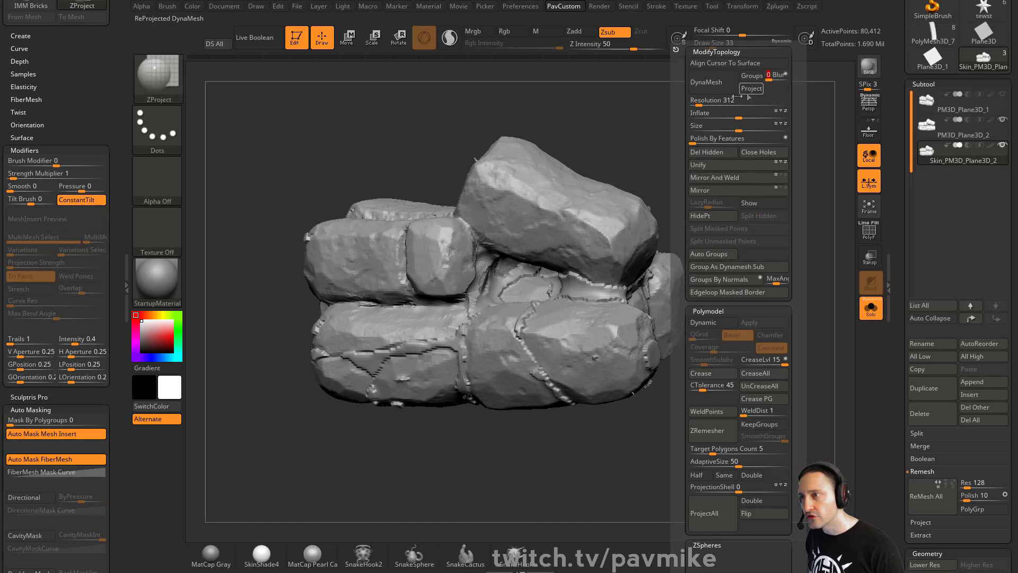
click(704, 82)
click(636, 110)
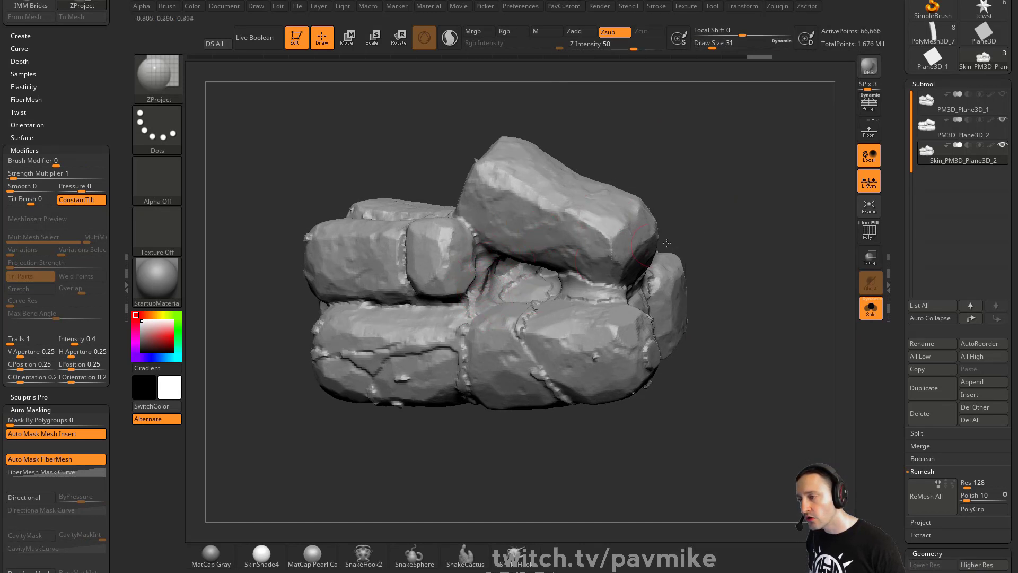
Pre-process the DynaMeshed skin for decimation with Decimation Master
drag(667, 243, 516, 217)
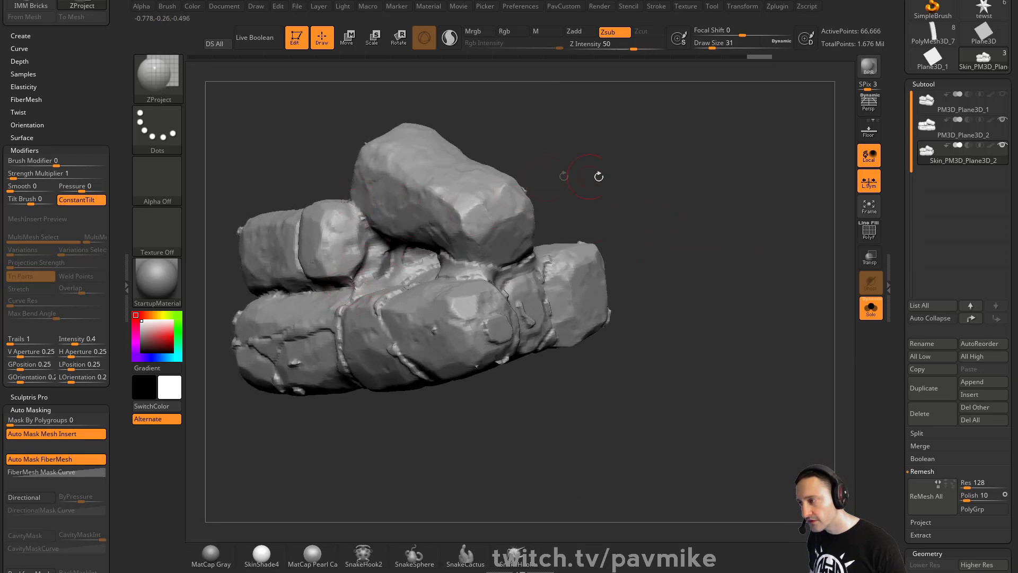
drag(588, 175, 749, 174)
drag(710, 220, 746, 186)
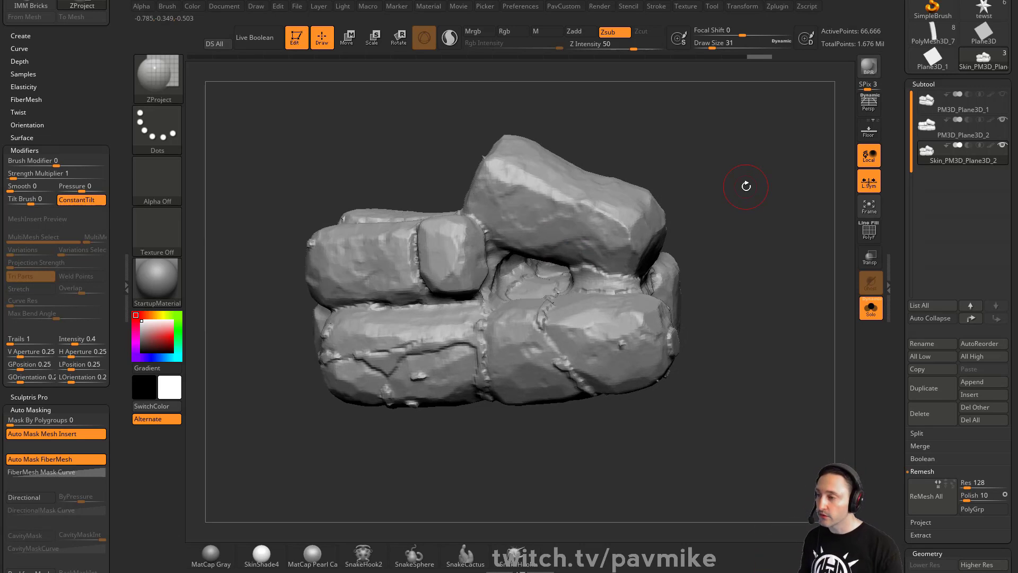
drag(678, 171, 666, 215)
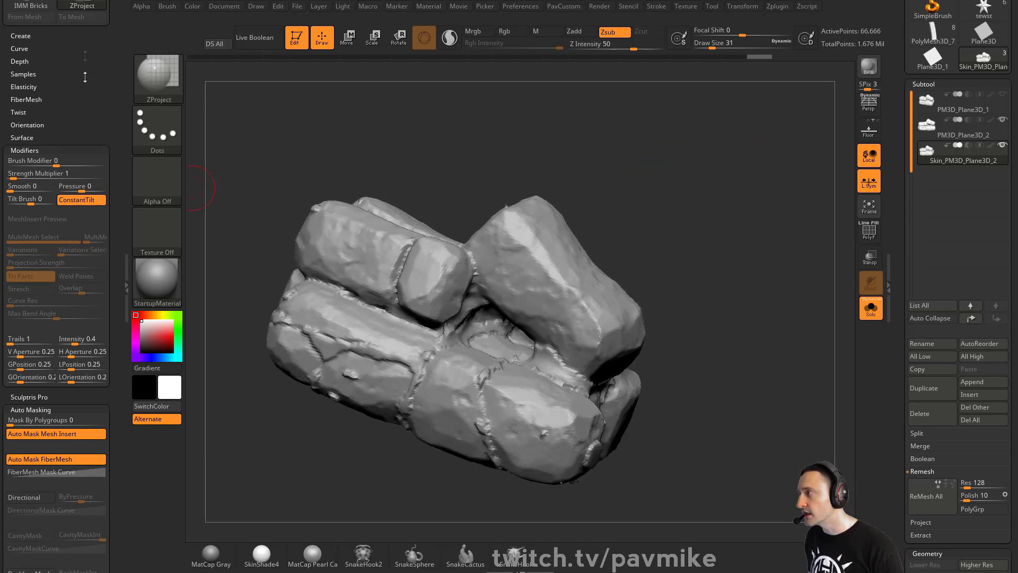
click(777, 6)
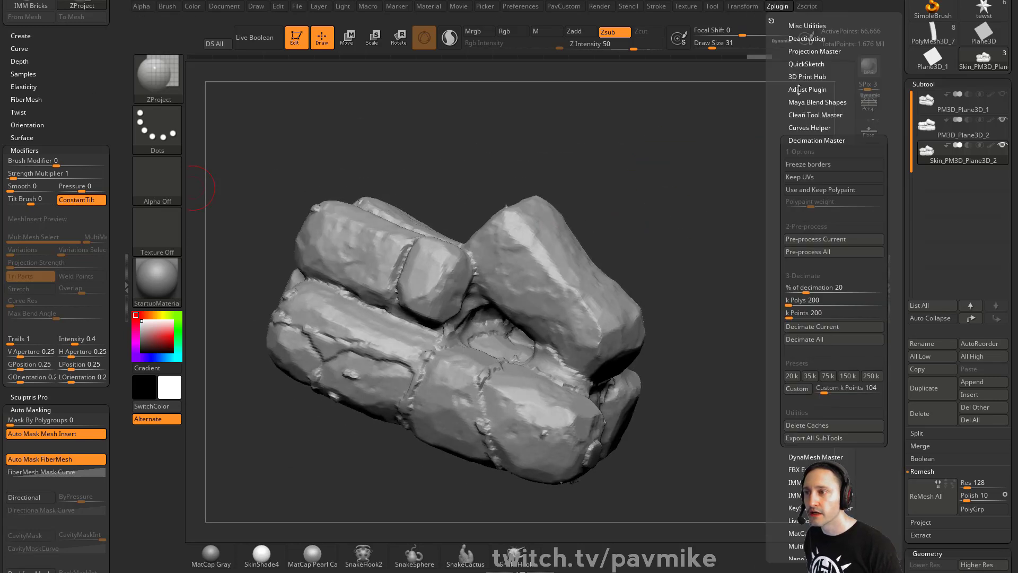
click(814, 239)
Decimate the skin to 5 k polys
click(782, 6)
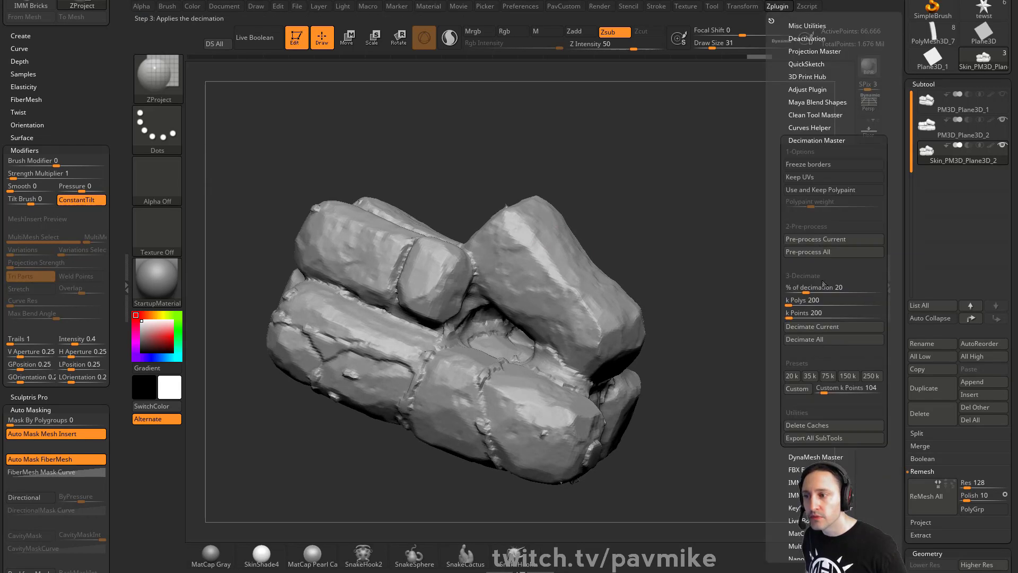
click(808, 300)
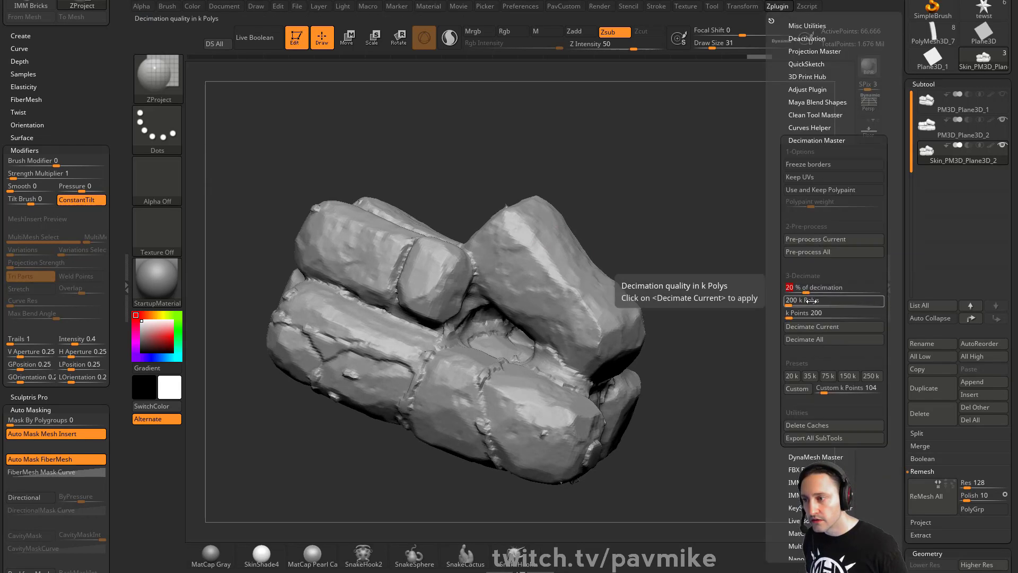
text(5)
key(Return)
click(810, 327)
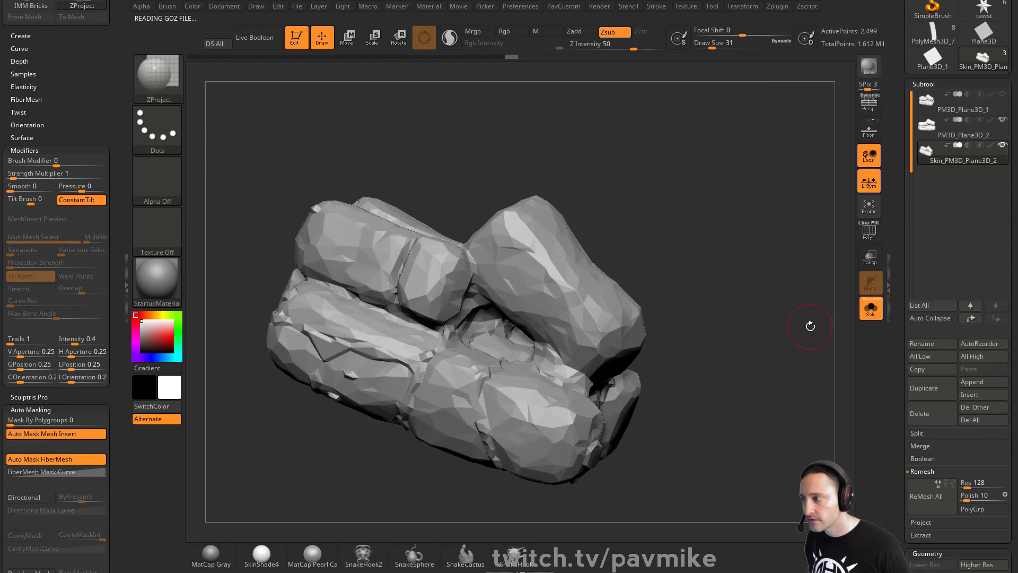
Dock the Zplugin palette in the side tray to keep the Decimation Master options at hand
mouse_move(771, 9)
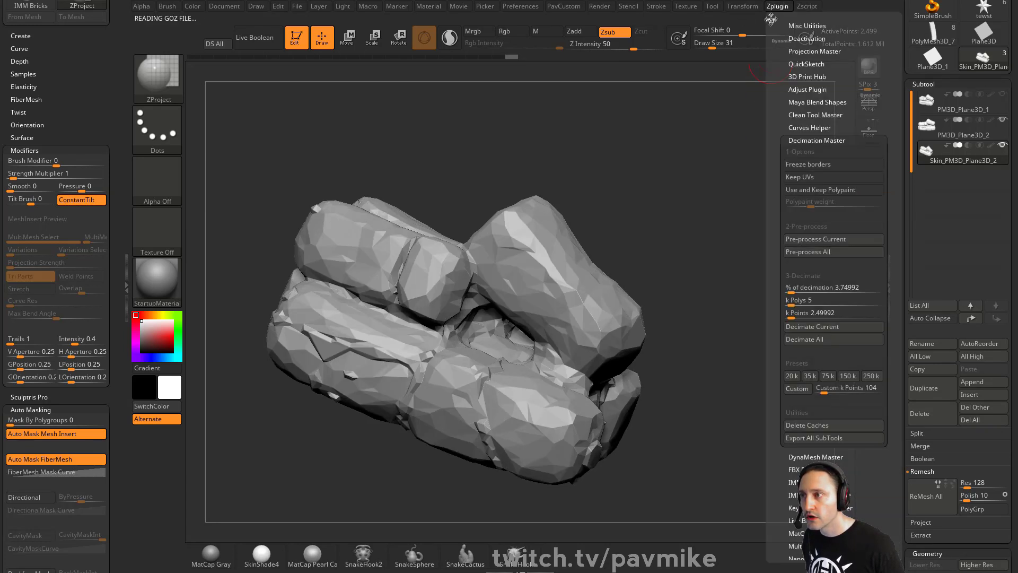
drag(770, 20, 81, 87)
scroll(58, 265, up, 5)
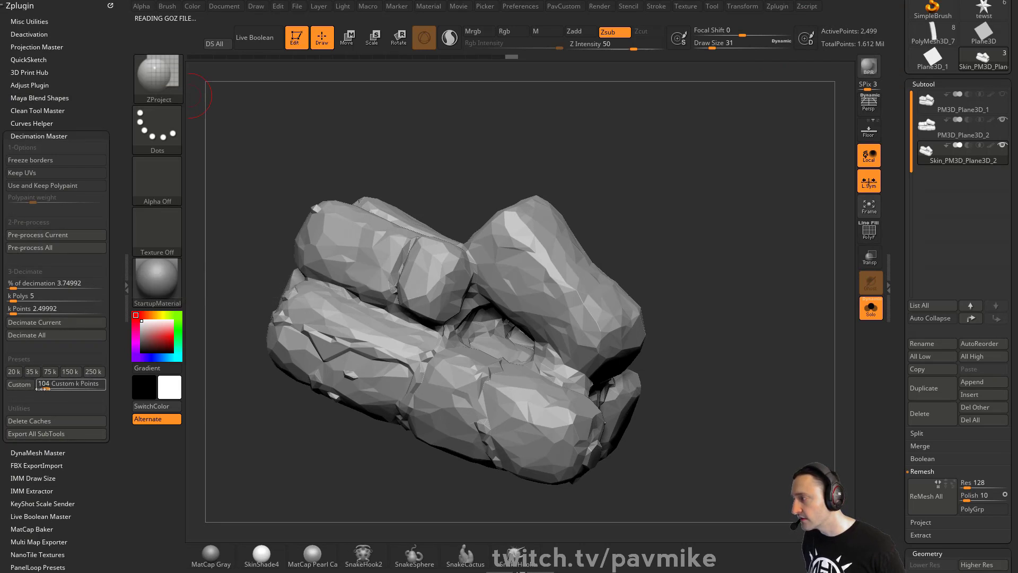
Decimate the skin to 1 k polys
click(33, 296)
text(1)
key(Return)
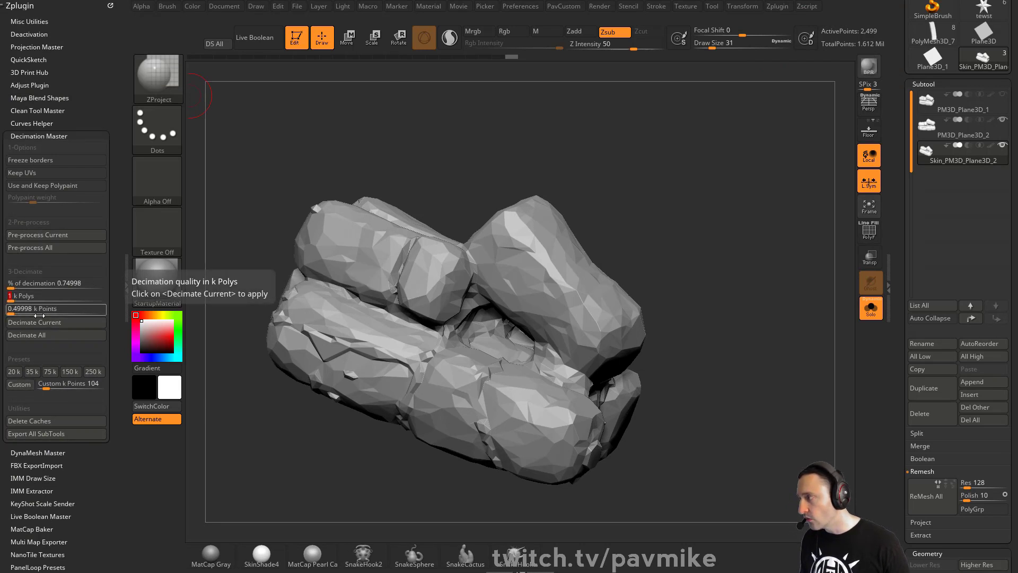
click(39, 322)
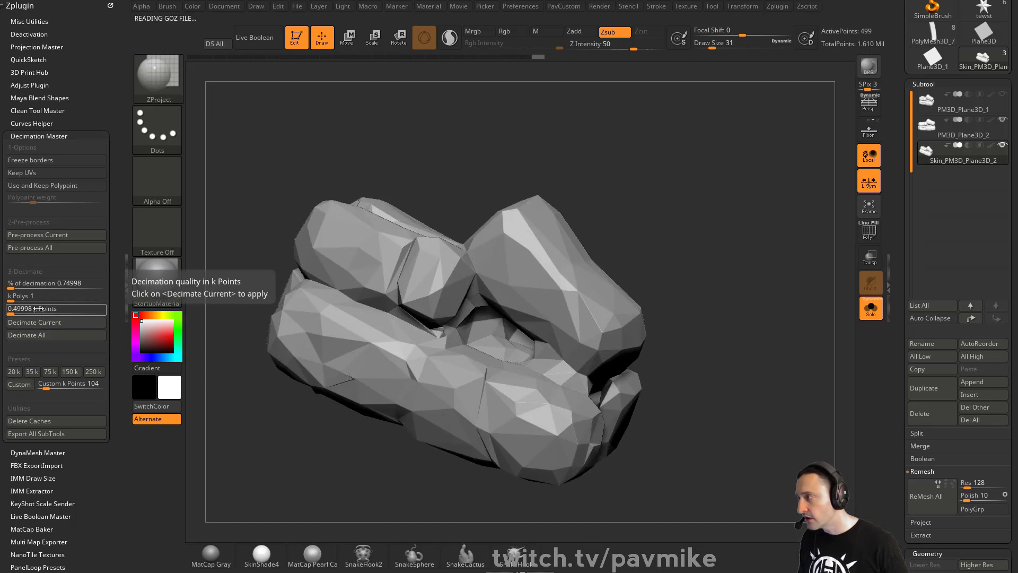
Decimate the skin to 10 k polys
click(39, 297)
key(Return)
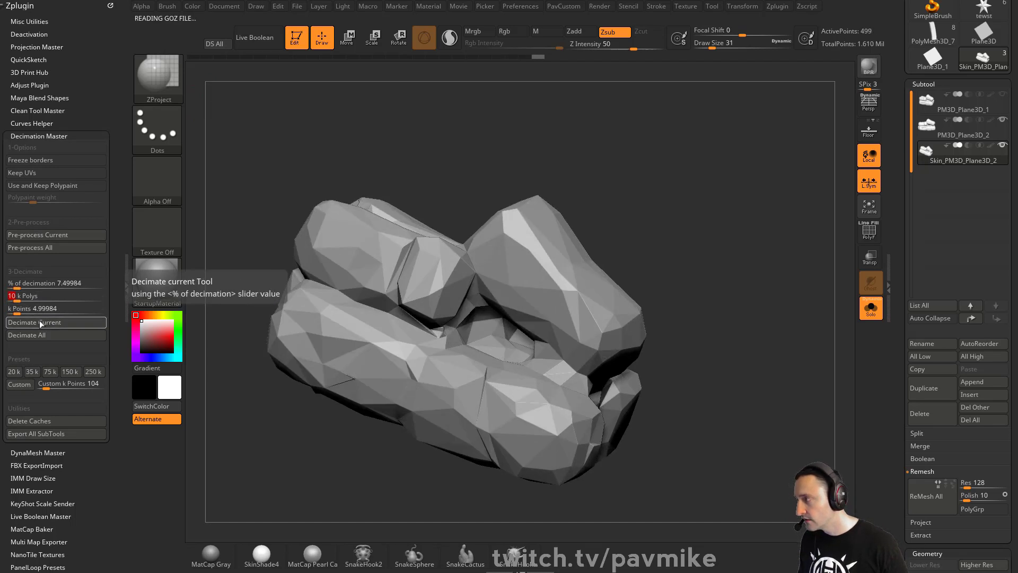
click(39, 322)
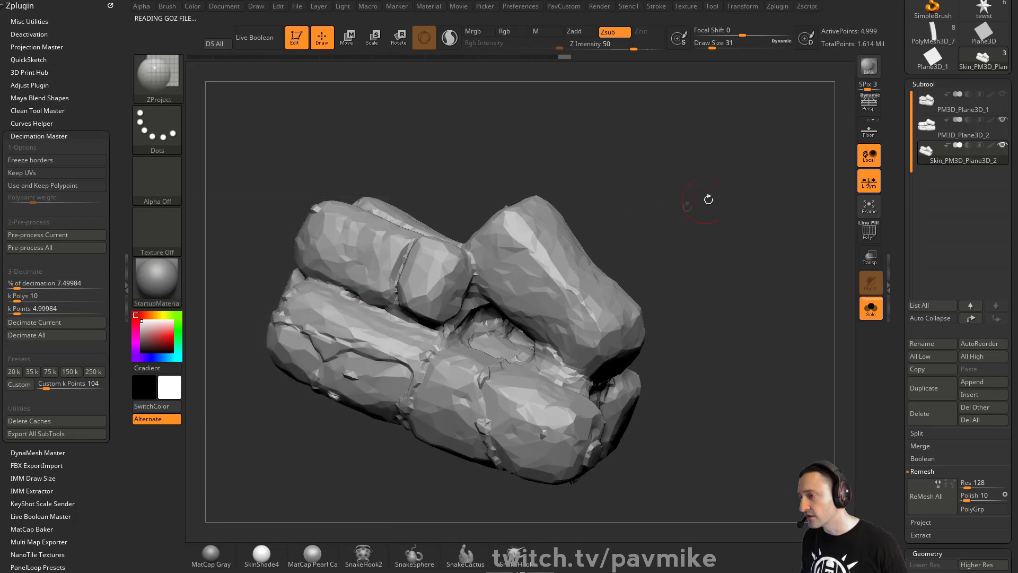
Examine the decimated brick pile from several angles and set the draw size to 25
drag(708, 200, 698, 258)
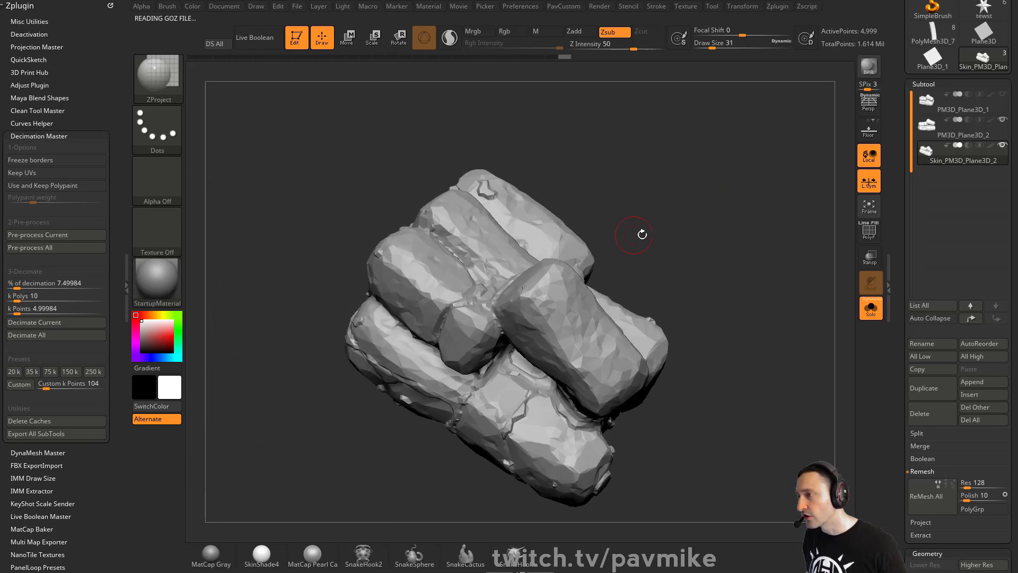
drag(642, 234, 668, 191)
key(s)
click(666, 194)
mouse_move(706, 255)
mouse_down()
mouse_move(714, 201)
mouse_move(696, 240)
mouse_up()
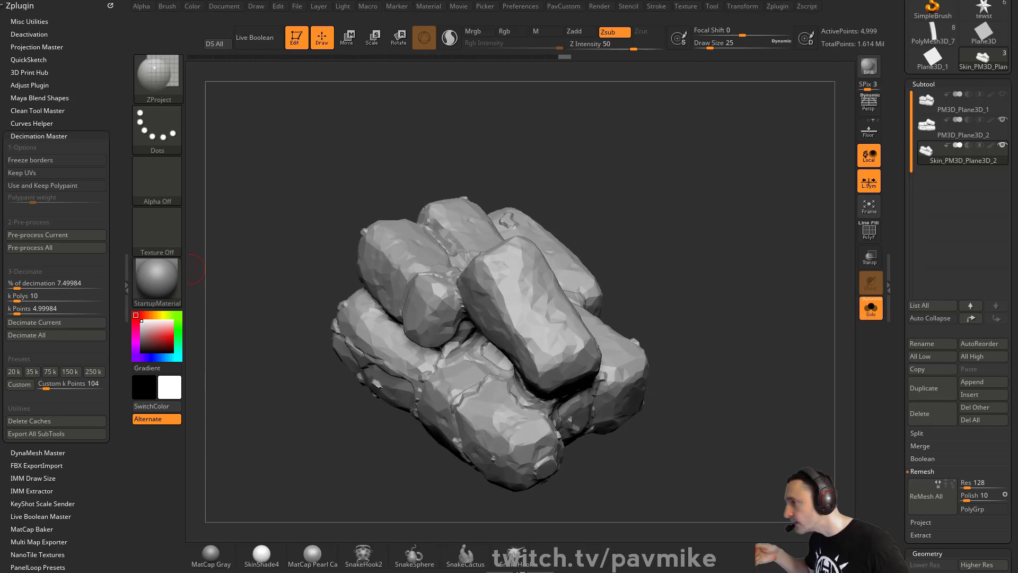
Unwrap the decimated skin with UV Master, Symmetry off, and flatten it to show the UV layout
click(45, 135)
click(28, 353)
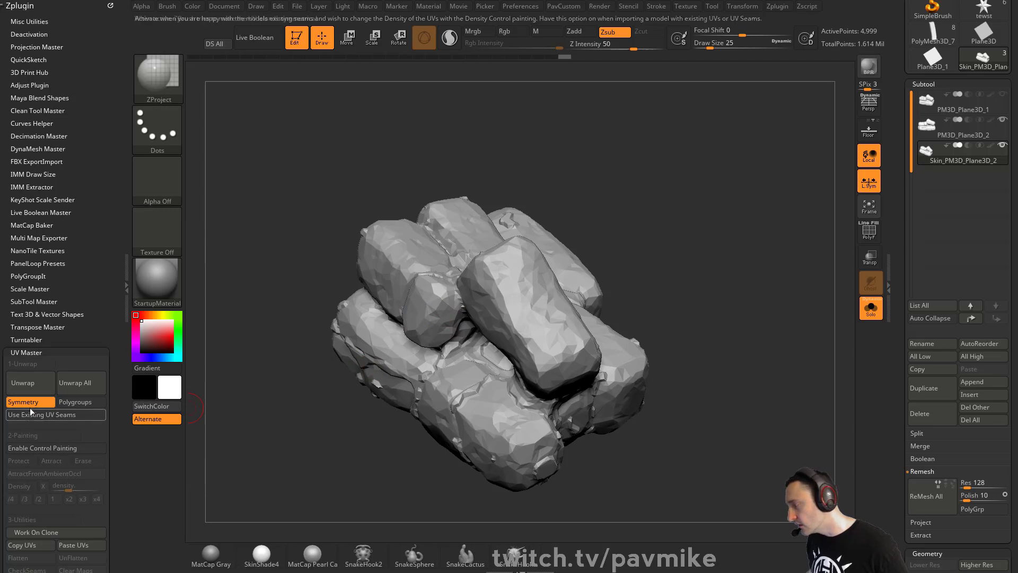
click(29, 402)
click(24, 382)
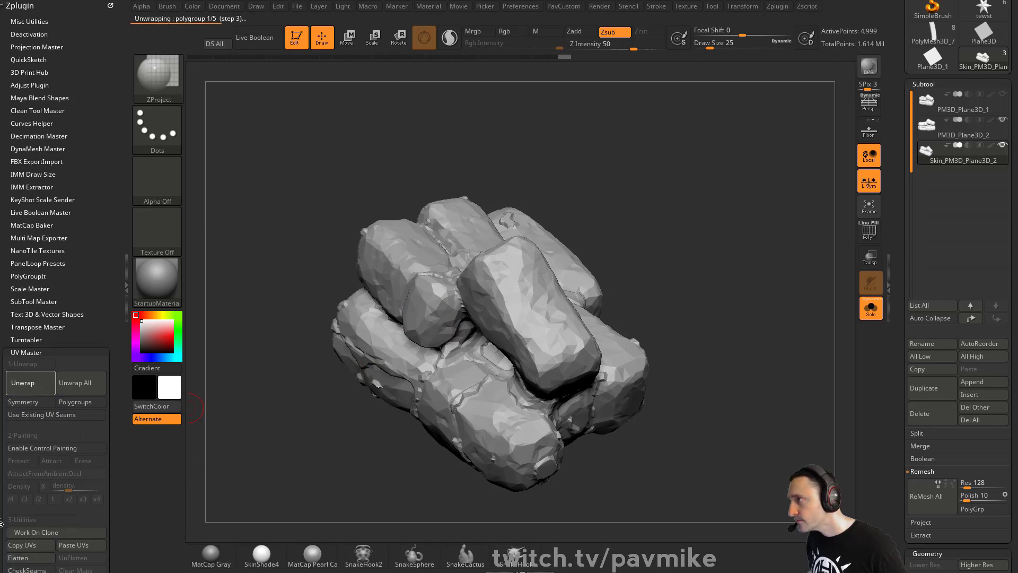
drag(115, 454, 115, 419)
click(12, 523)
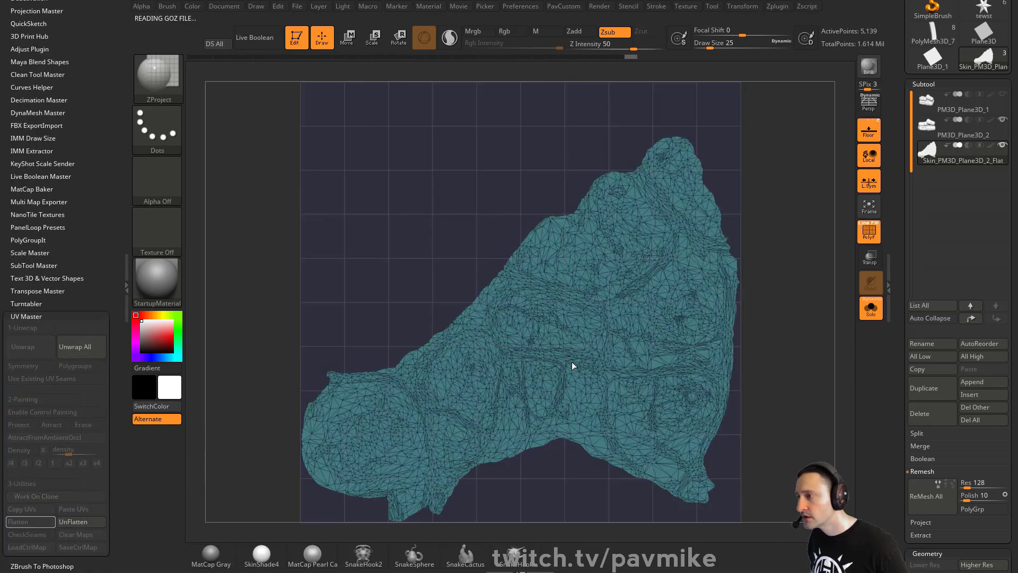